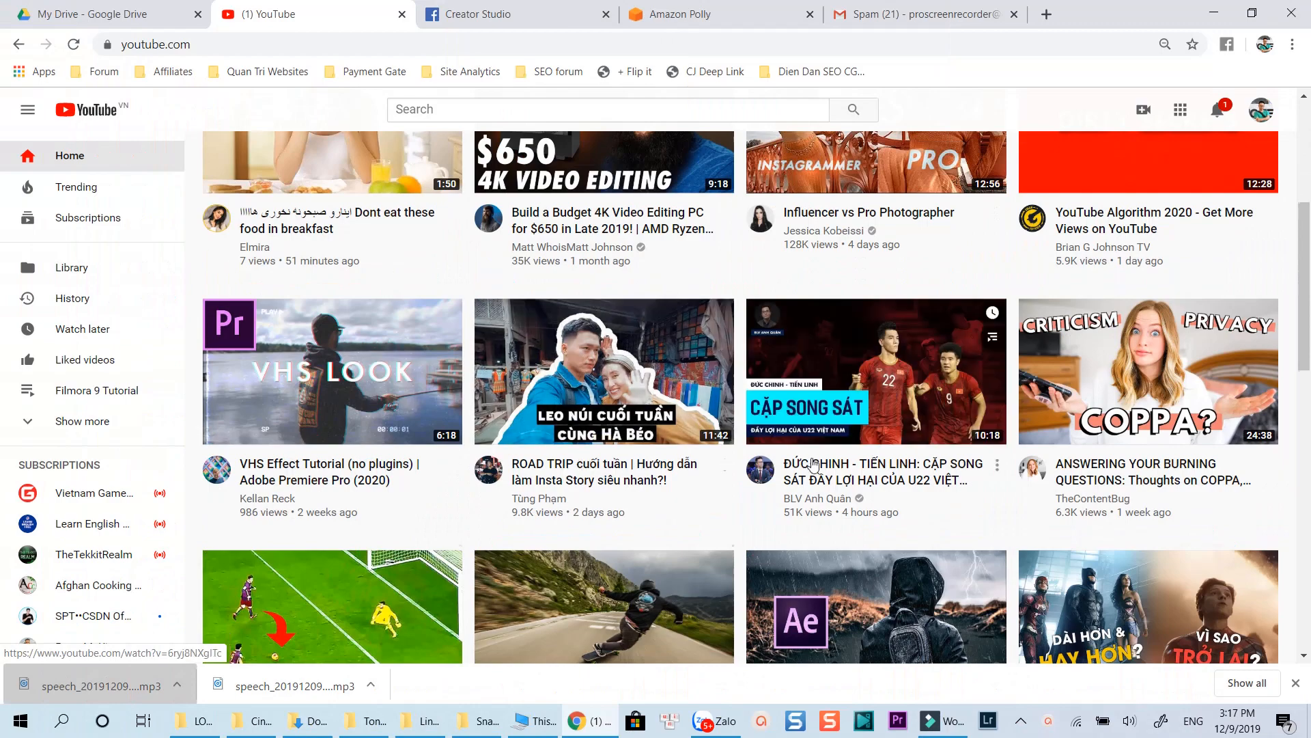
# Step: Scroll down through the recommended videos on the YouTube home feed
pyautogui.scroll(-6, 779, 430)
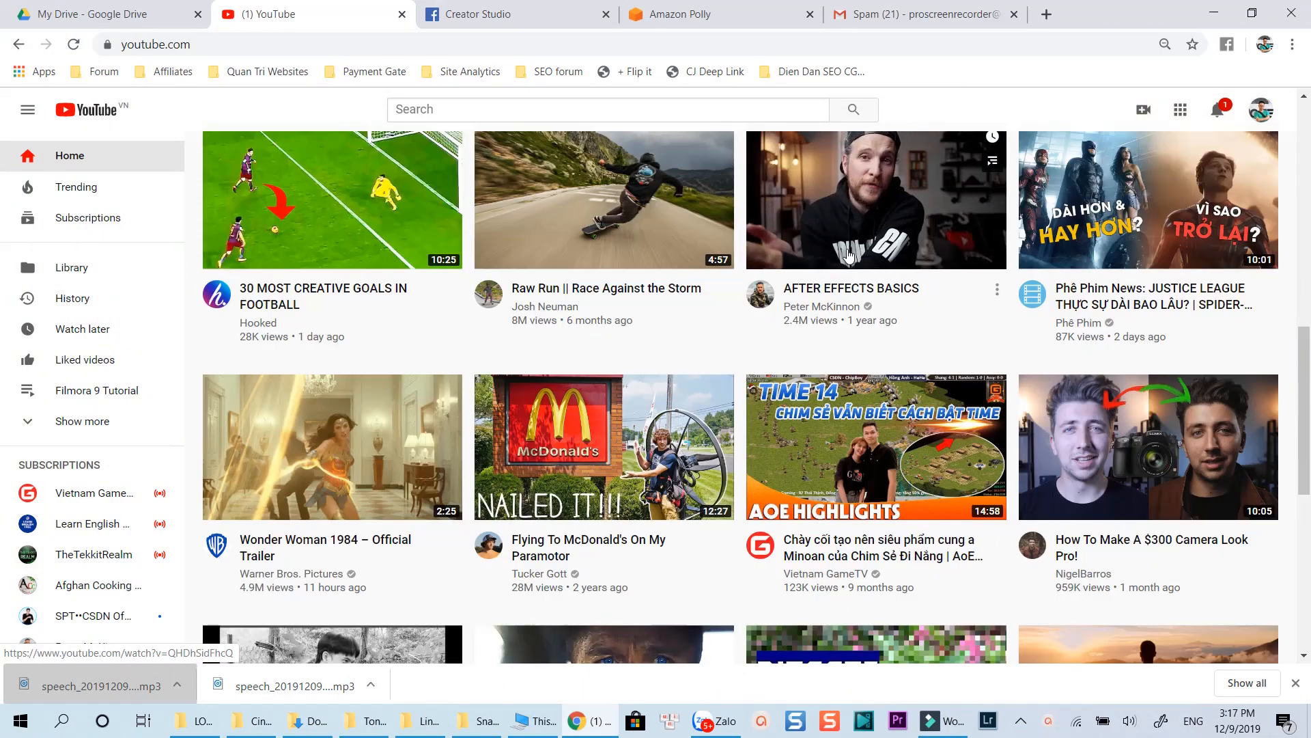
pyautogui.scroll(-5, 807, 366)
pyautogui.scroll(-5, 807, 366)
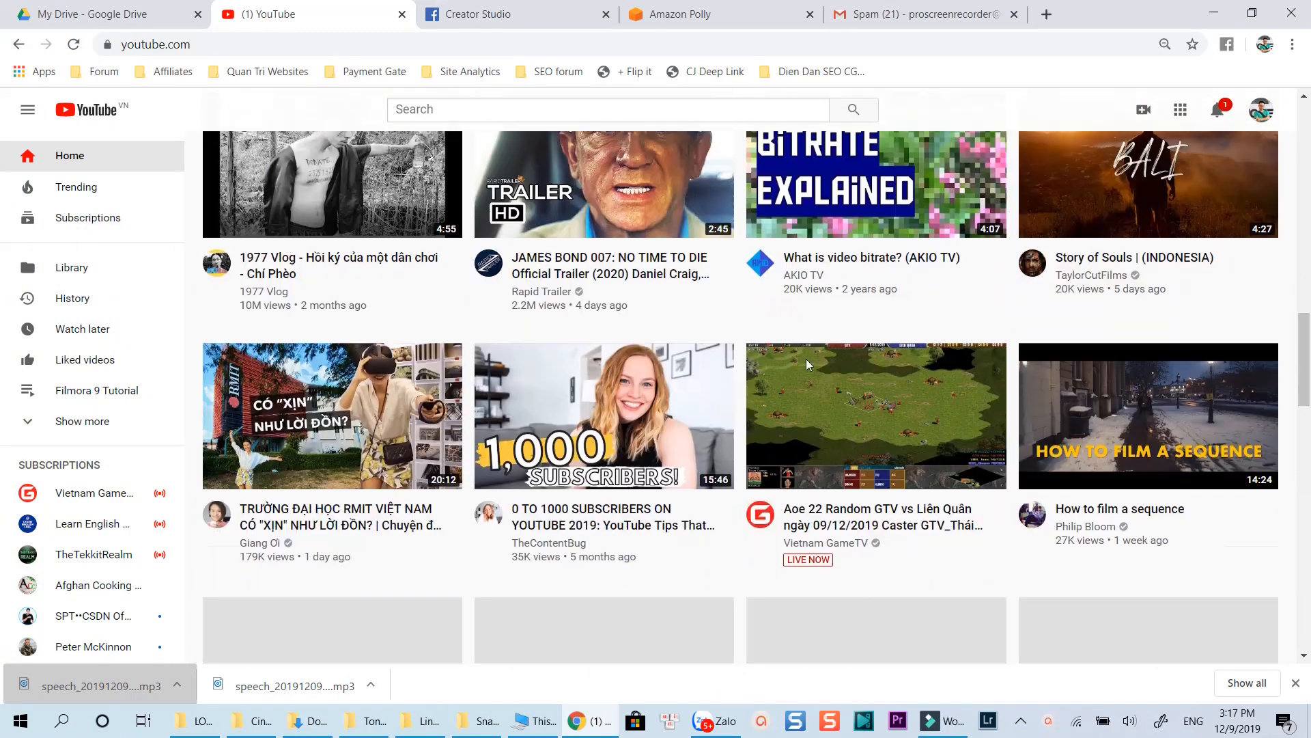
pyautogui.scroll(-1, 807, 364)
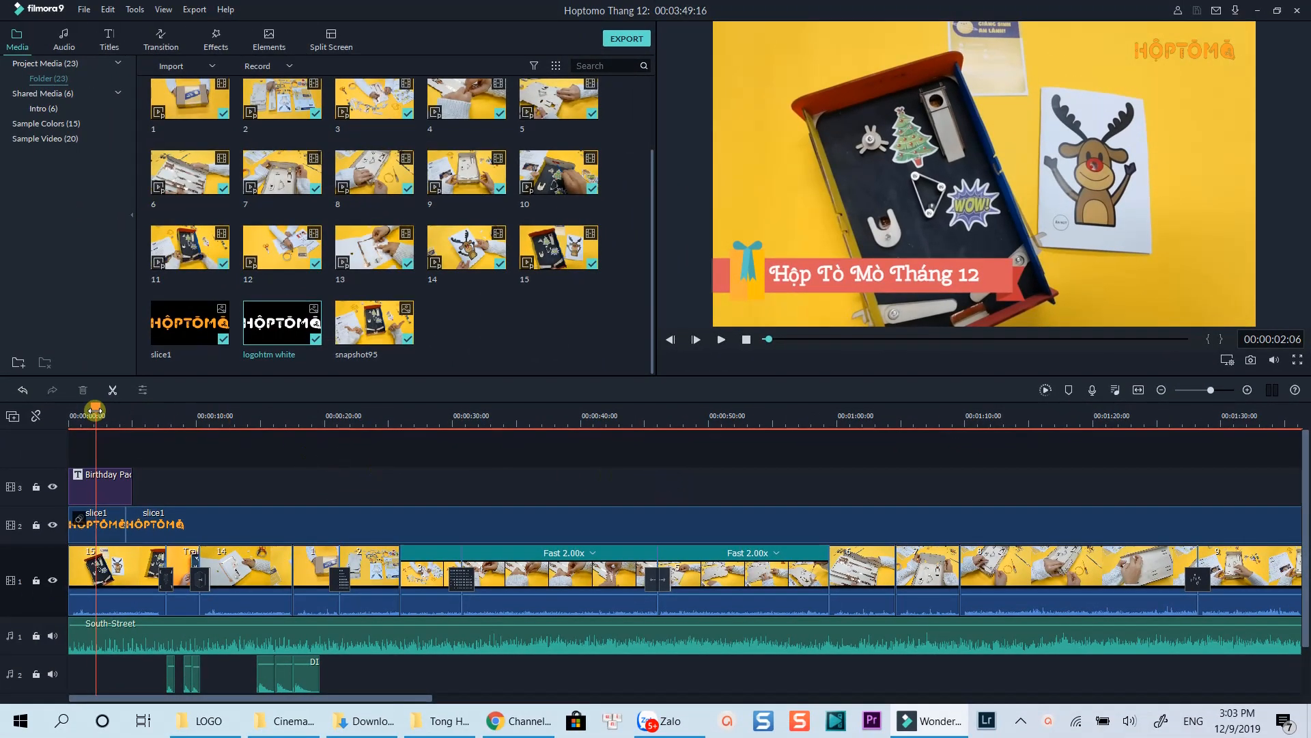
# Step: Play the project from the start and pause at 00:00:06:12
pyautogui.moveTo(95, 410); pyautogui.dragTo(58, 416)
pyautogui.press('space')
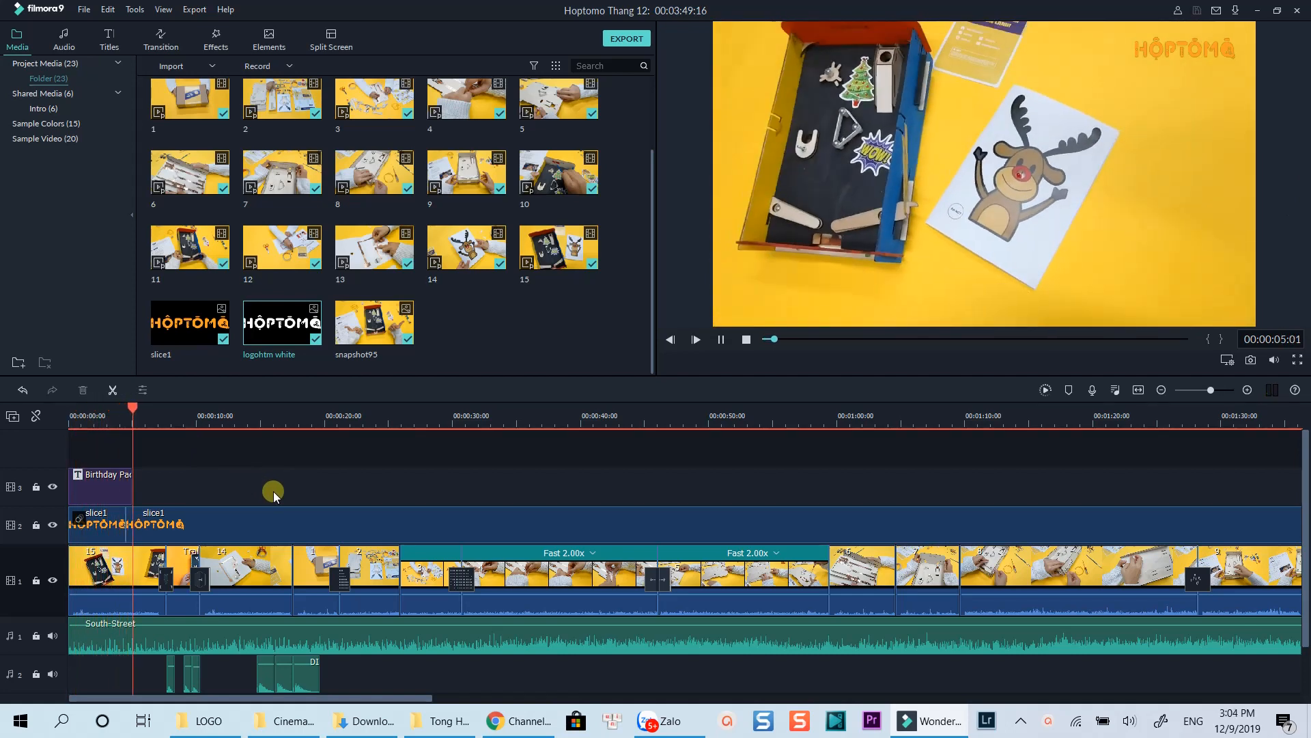
pyautogui.press('space')
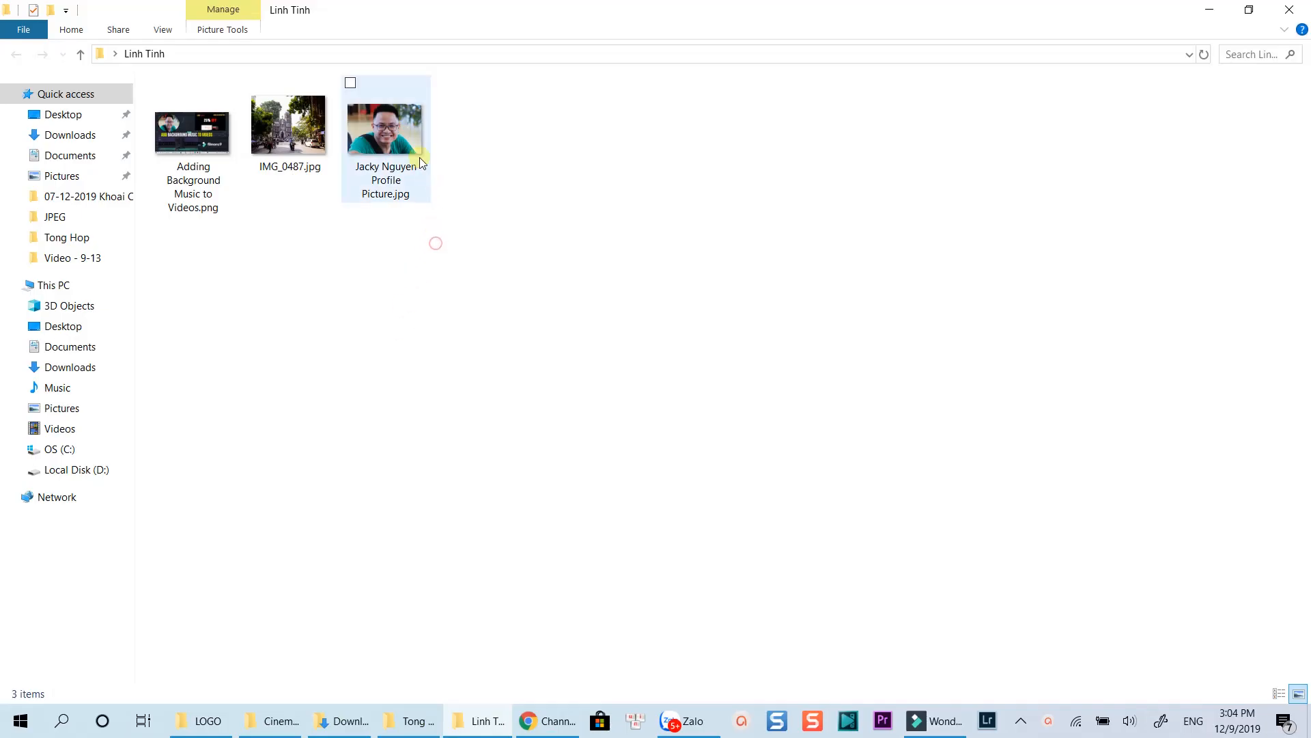
# Step: Drag the profile picture JPG from the Linh Tinh folder into Filmora9's Media panel
pyautogui.moveTo(420, 158); pyautogui.dragTo(513, 338)
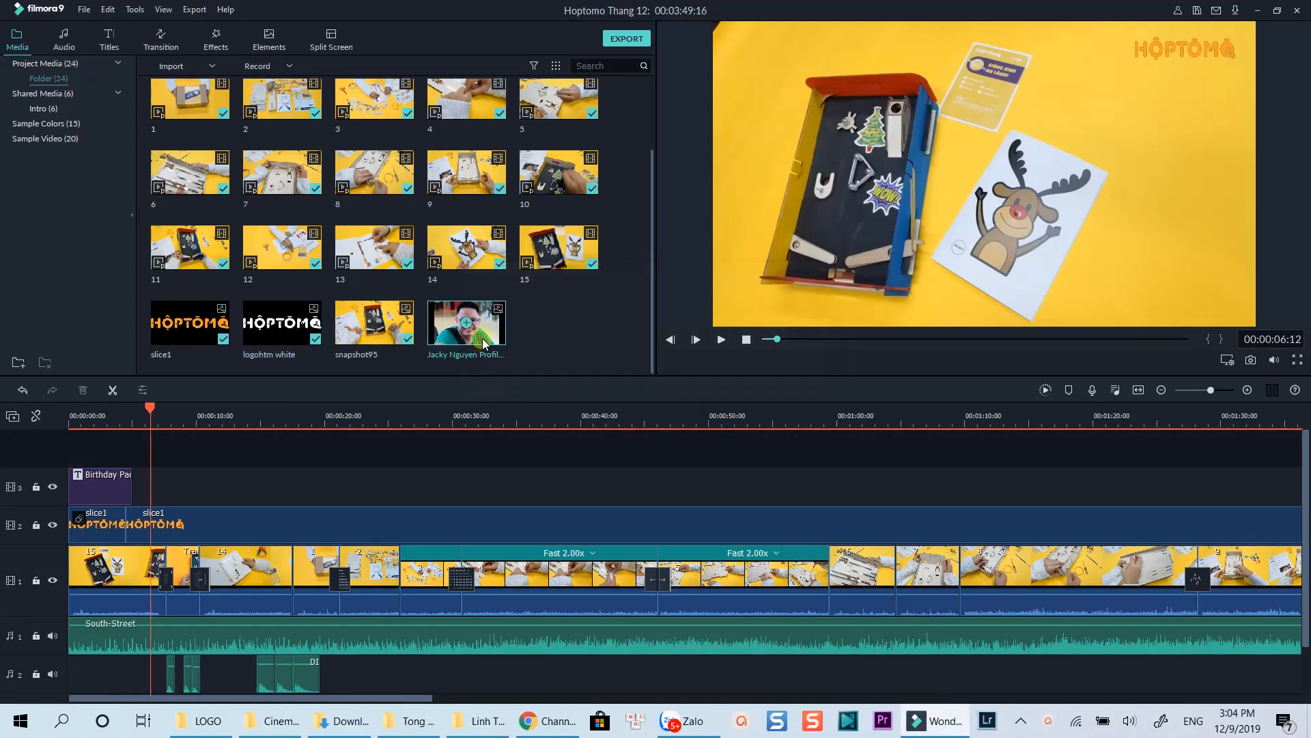
# Step: Place the profile photo on track 3 and lock tracks 2, 1 and audio 1
pyautogui.moveTo(482, 338); pyautogui.dragTo(150, 489)
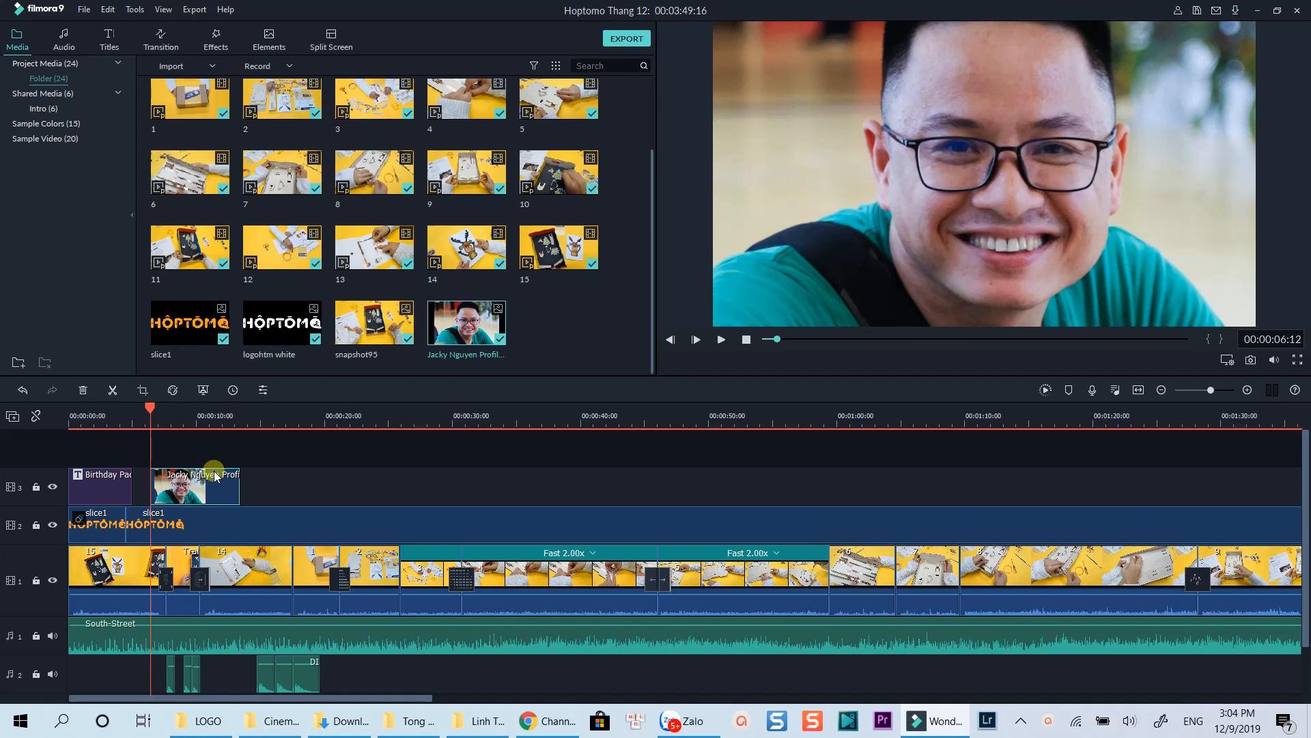
pyautogui.click(36, 525)
pyautogui.click(36, 580)
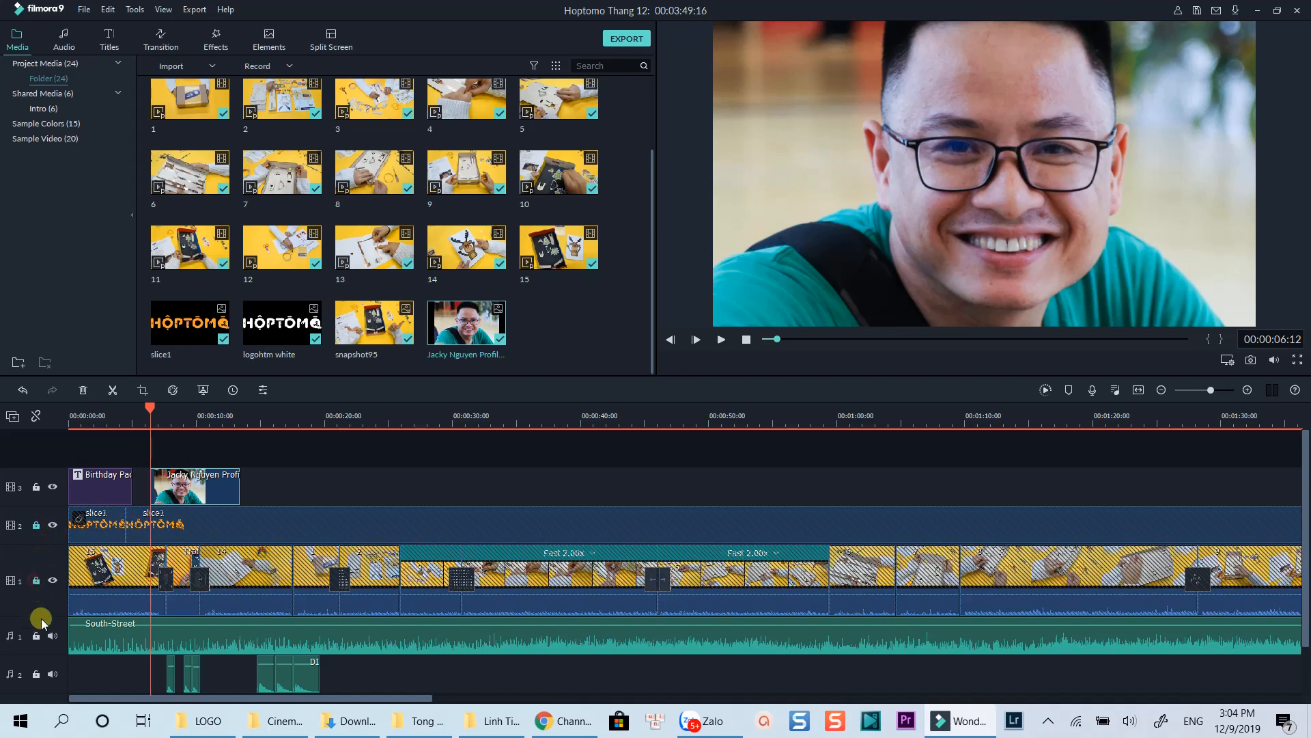
pyautogui.click(36, 635)
pyautogui.click(184, 480)
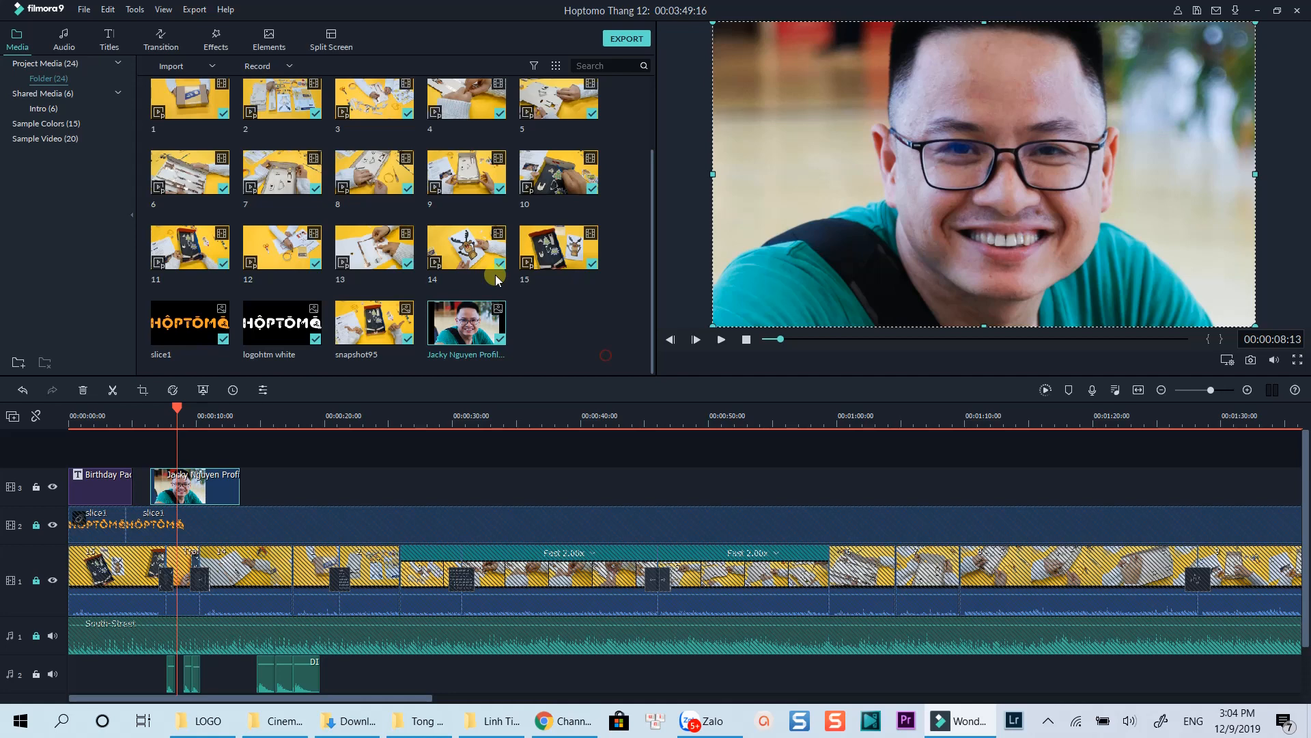
pyautogui.click(217, 41)
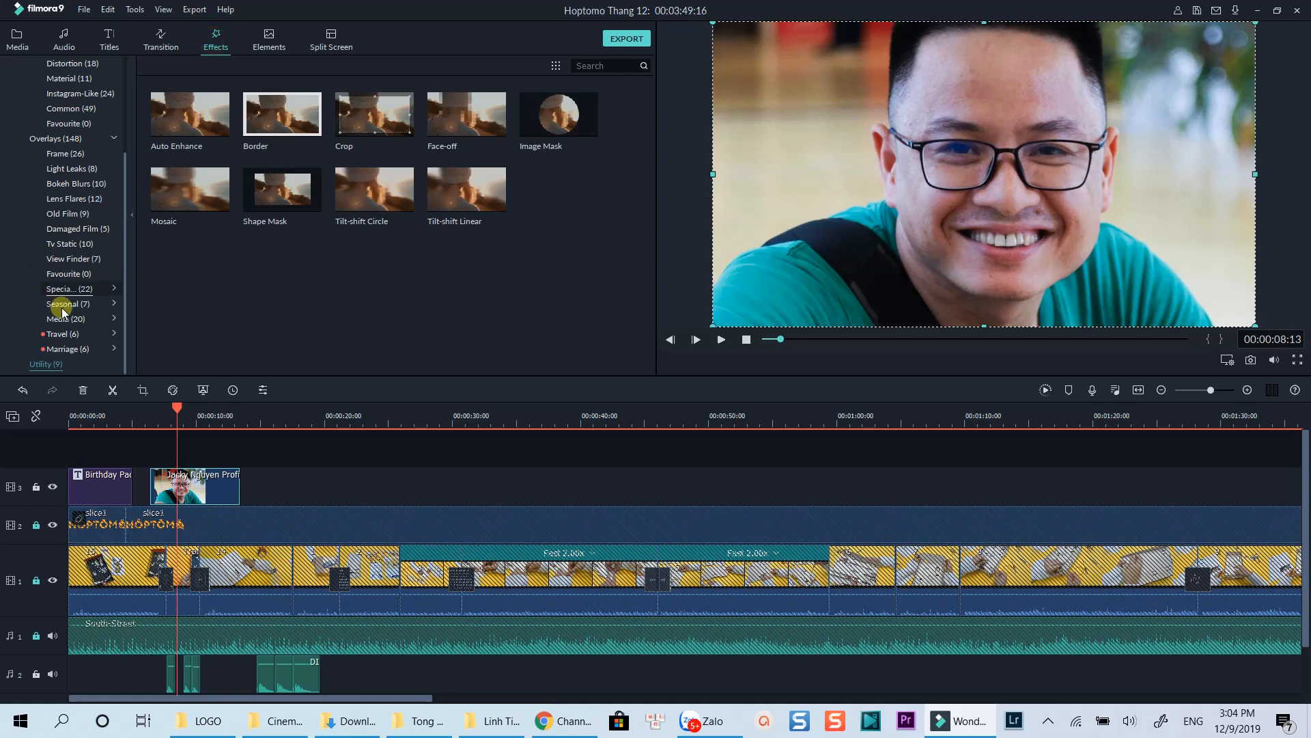
# Step: Apply the Utility Image Mask to the photo, scale it to 31.61% and move it top-left
pyautogui.click(51, 367)
pyautogui.moveTo(538, 129); pyautogui.dragTo(208, 482)
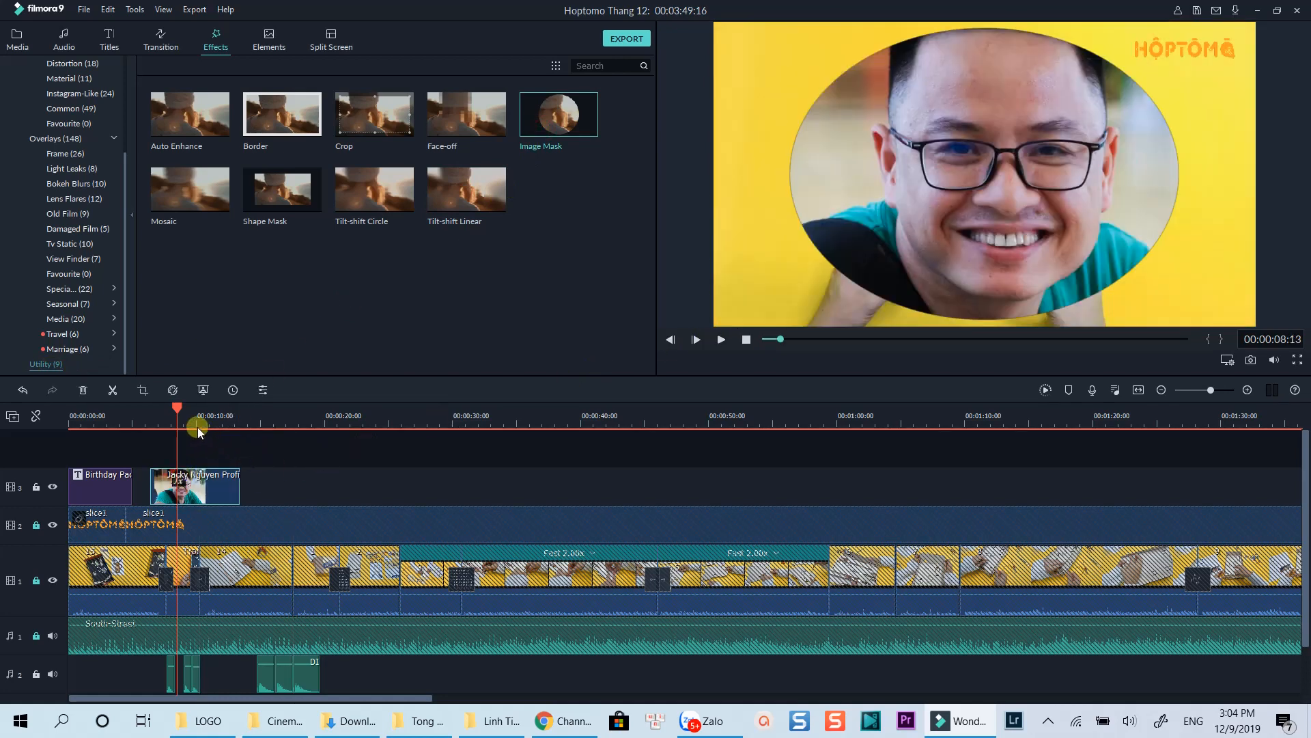
pyautogui.click(969, 215)
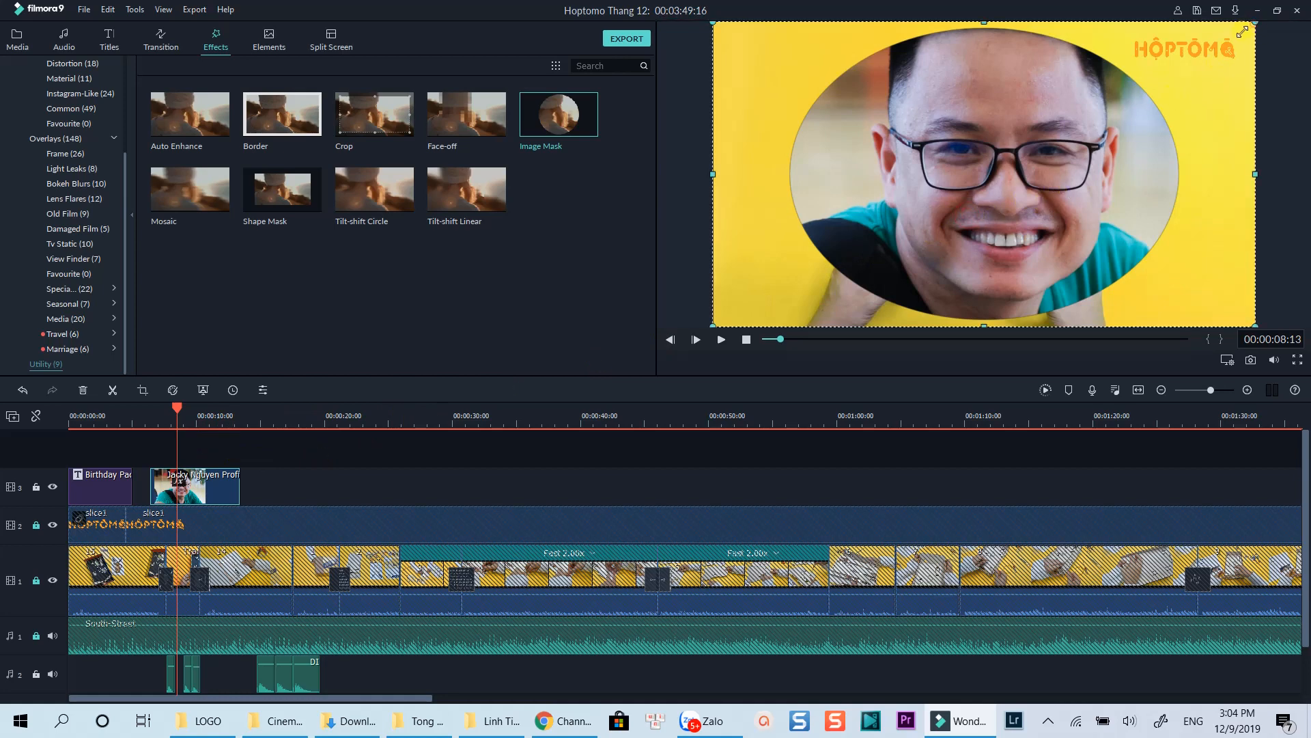
pyautogui.moveTo(1254, 27); pyautogui.dragTo(874, 278)
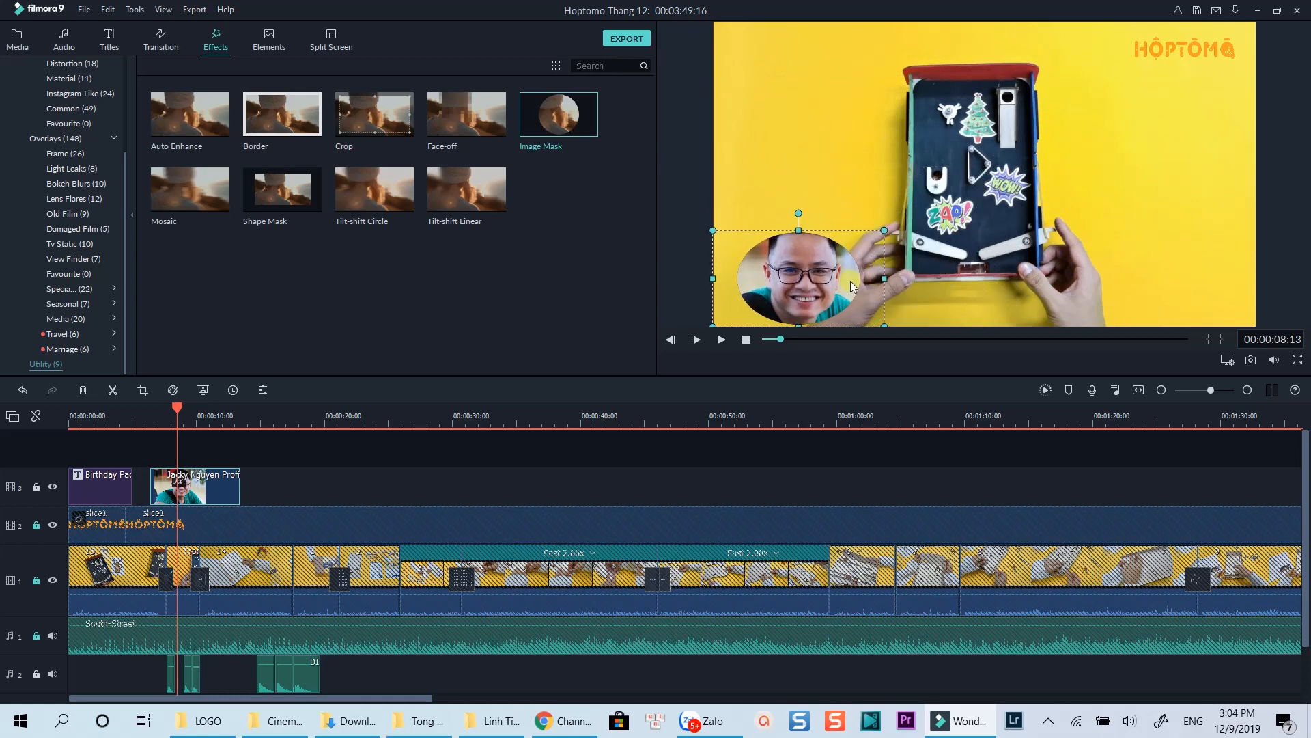
pyautogui.moveTo(798, 290); pyautogui.dragTo(805, 98)
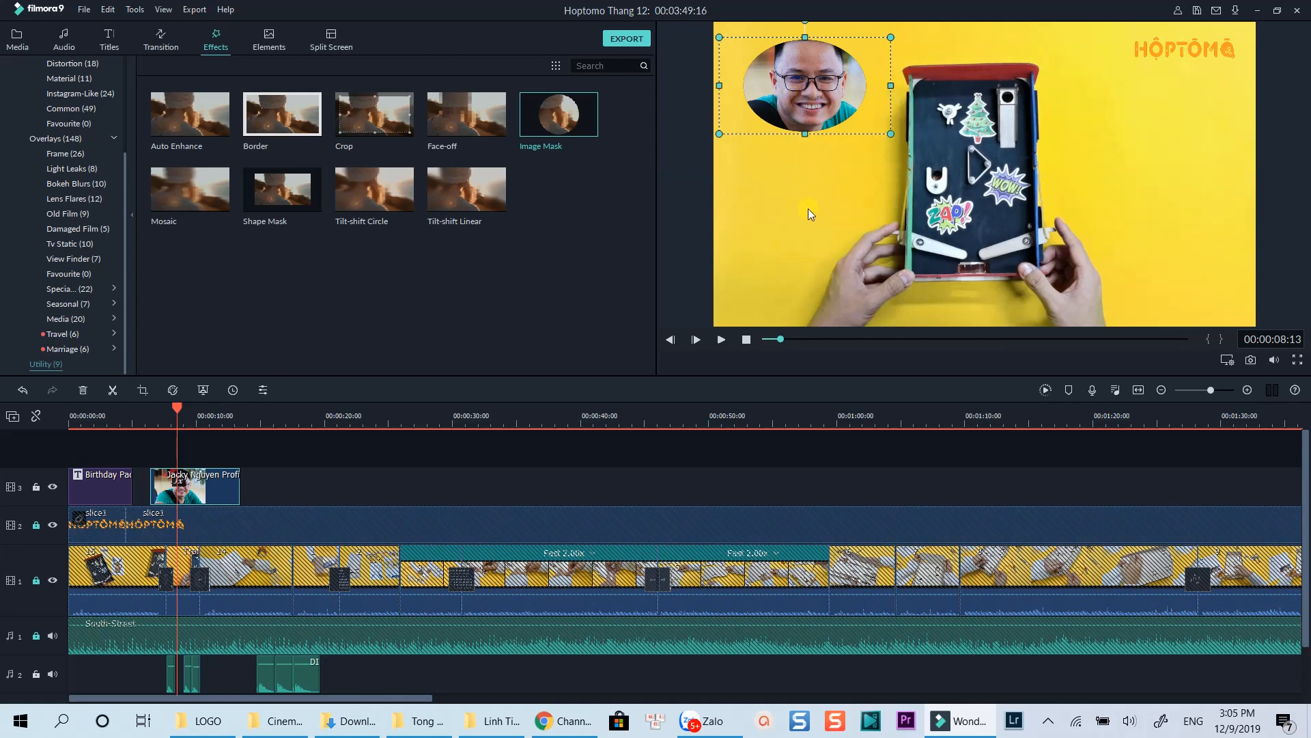
pyautogui.doubleClick(195, 489)
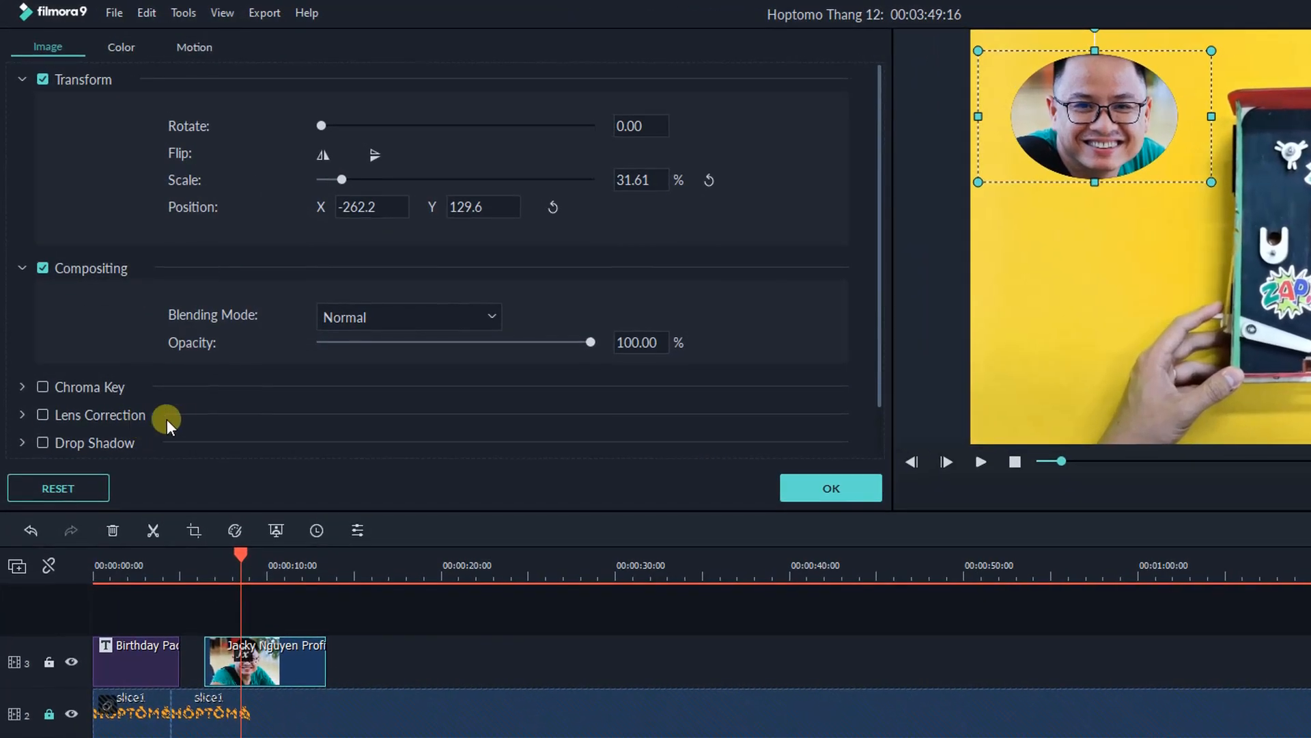
# Step: Set the Image Mask feather to 32.76 and switch the mask to the cloud preset
pyautogui.scroll(-1, 130, 309)
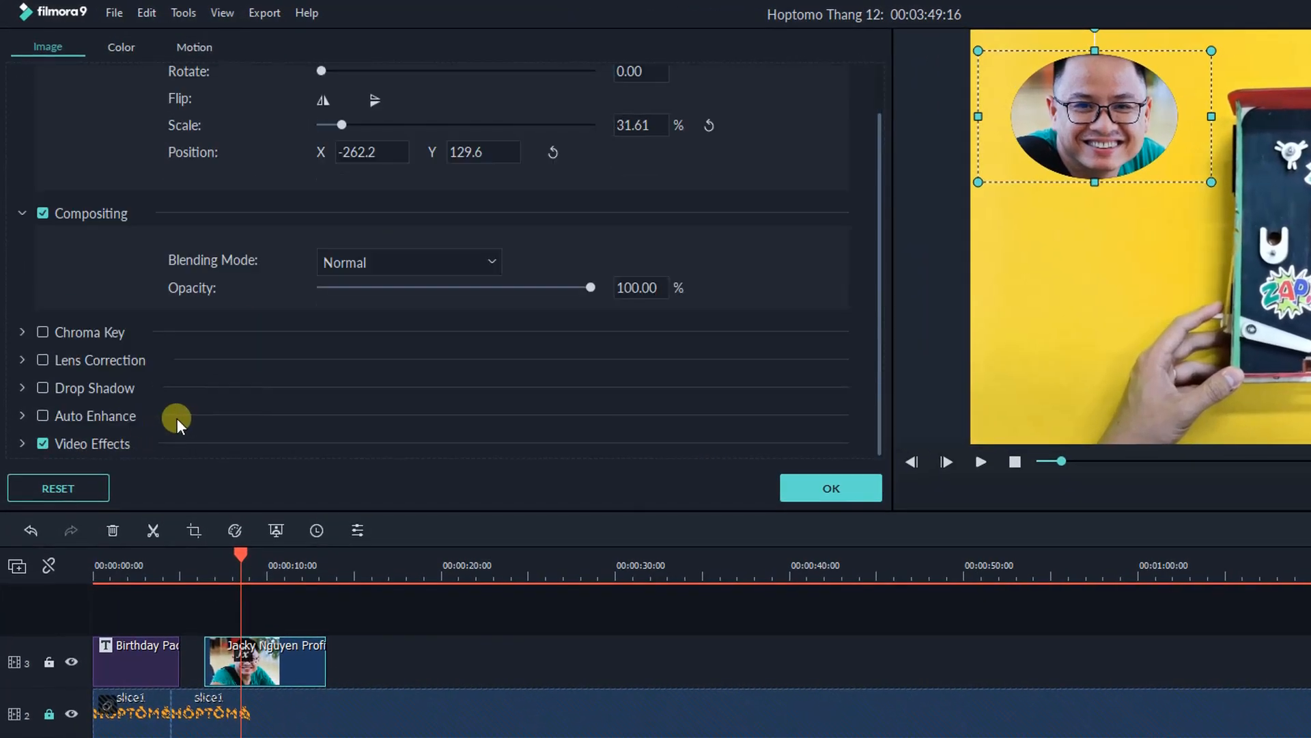
pyautogui.click(23, 441)
pyautogui.scroll(-1, 370, 428)
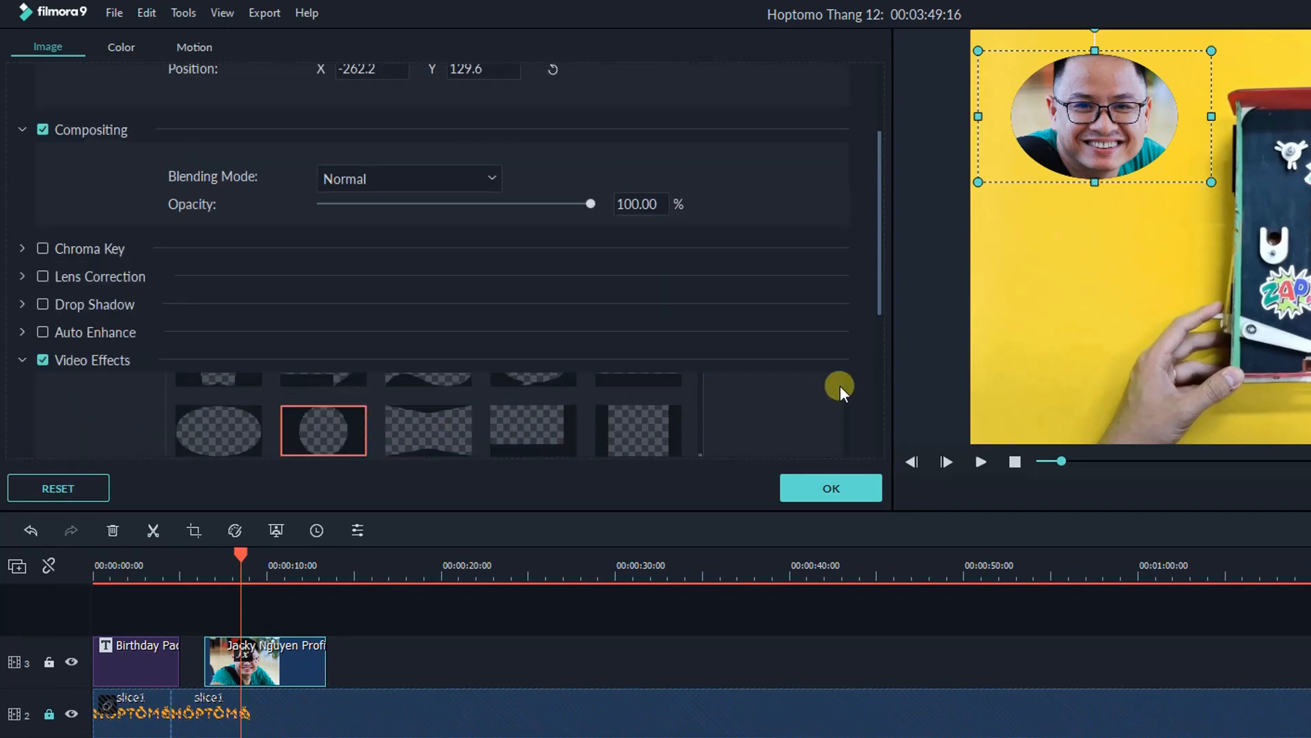
pyautogui.scroll(-4, 840, 385)
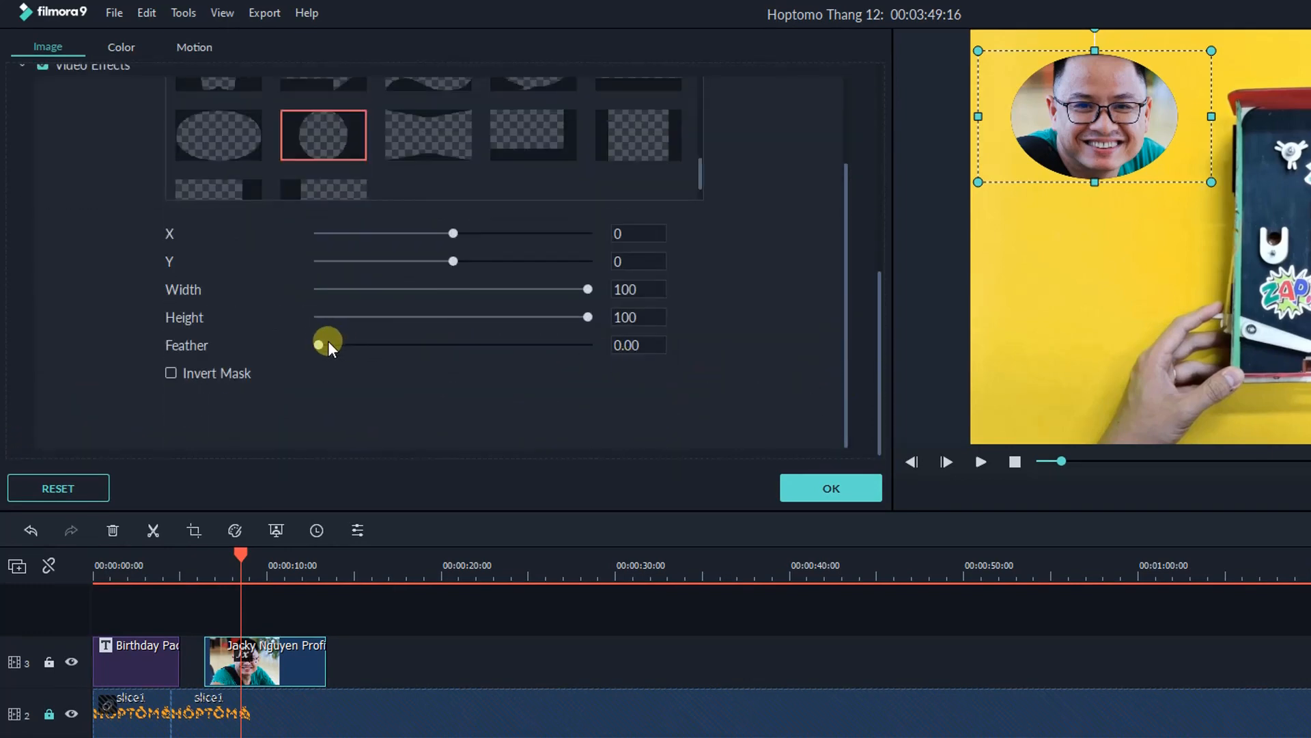
pyautogui.moveTo(329, 345); pyautogui.dragTo(409, 342)
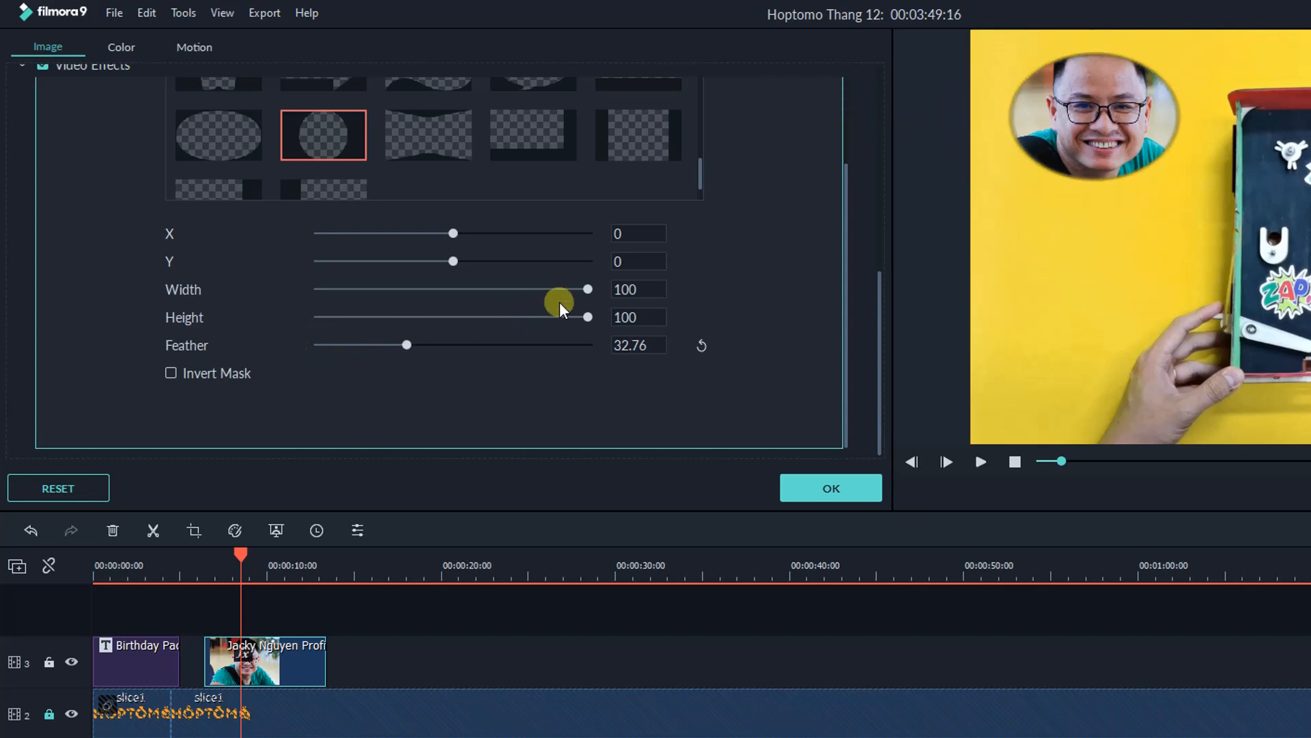
pyautogui.scroll(2, 838, 266)
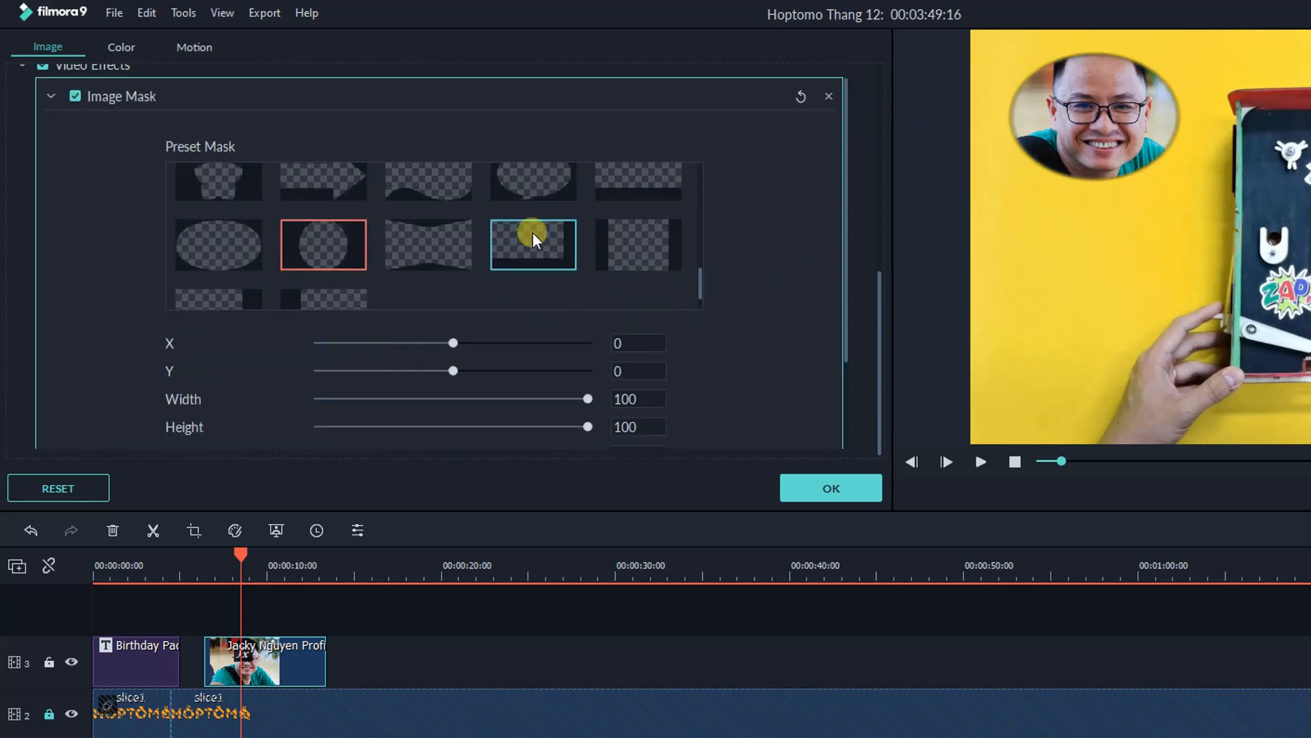
pyautogui.scroll(2, 528, 232)
pyautogui.scroll(3, 527, 232)
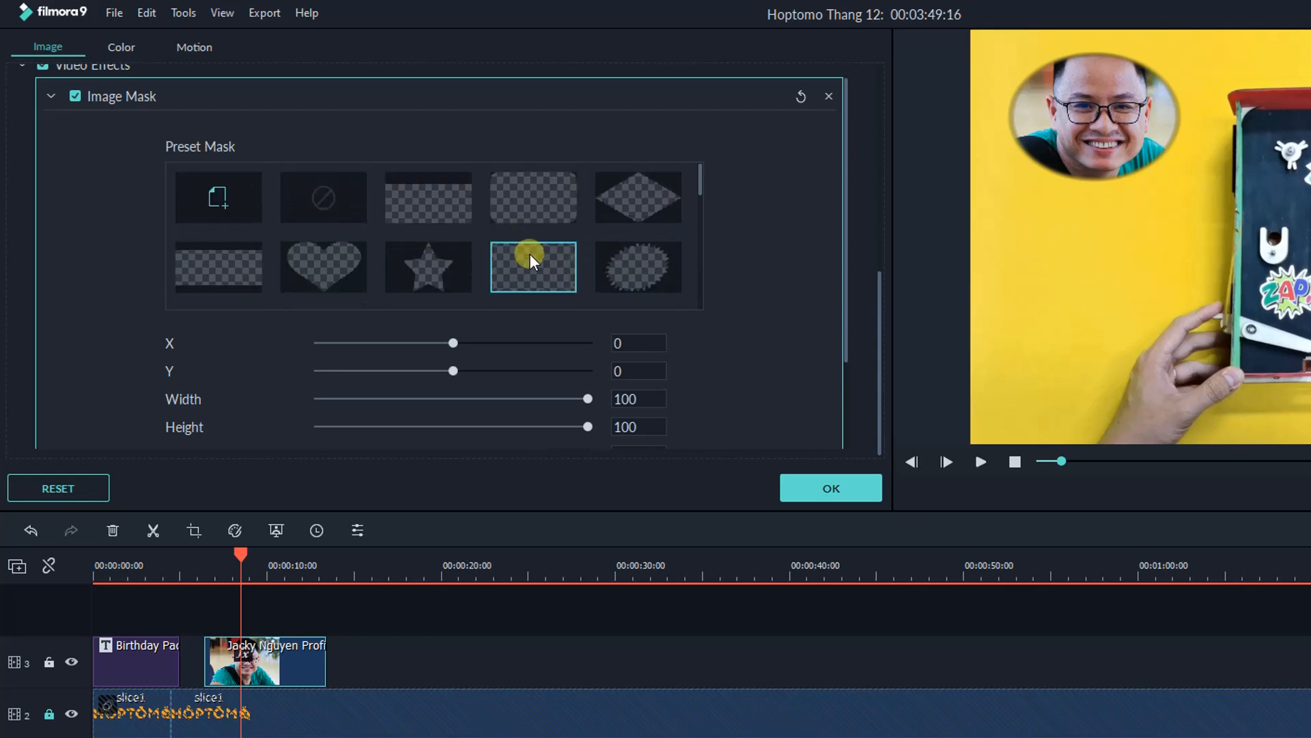
pyautogui.scroll(-3, 627, 265)
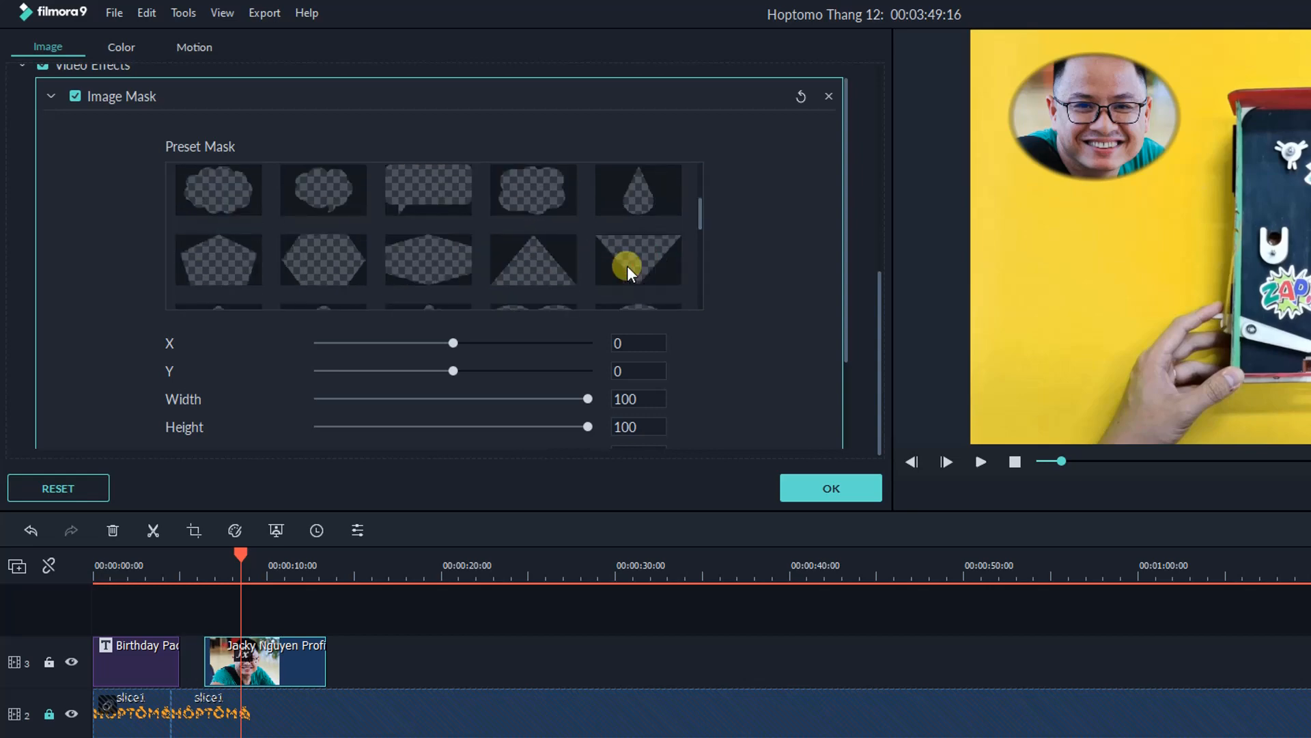
pyautogui.click(551, 207)
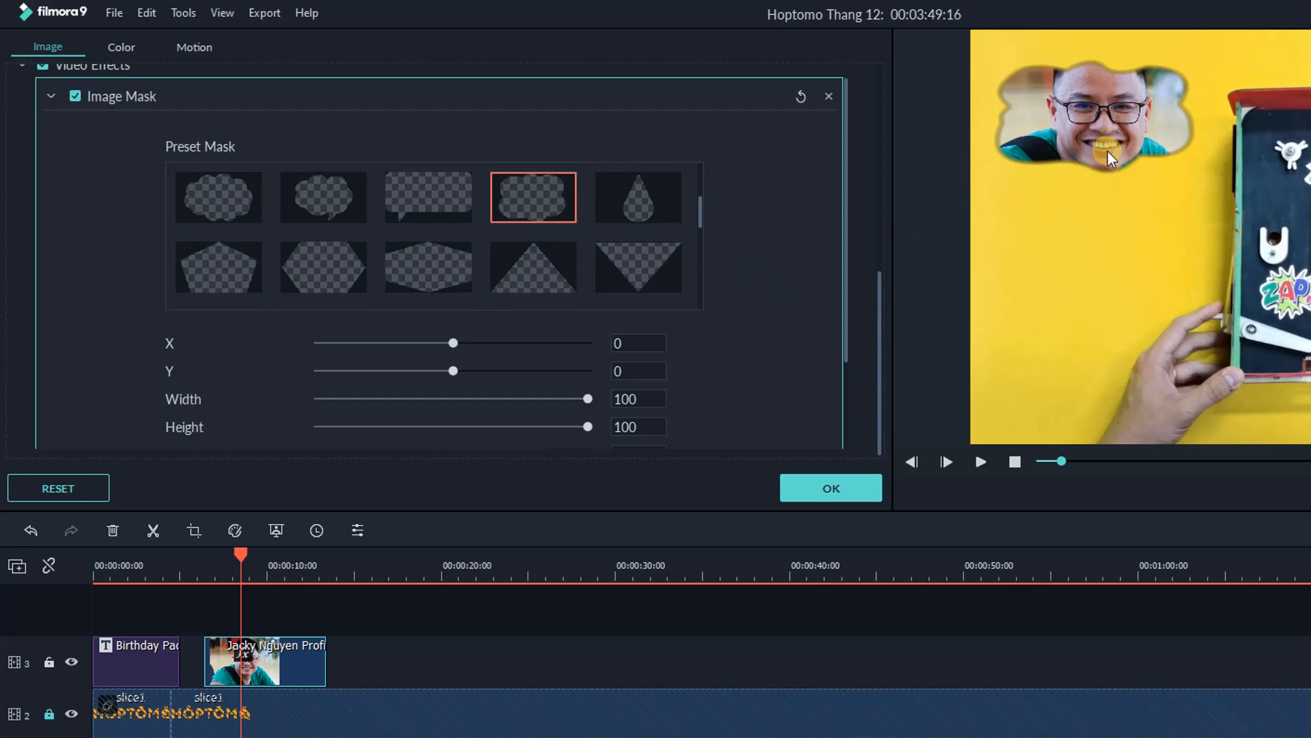
pyautogui.scroll(-3, 453, 382)
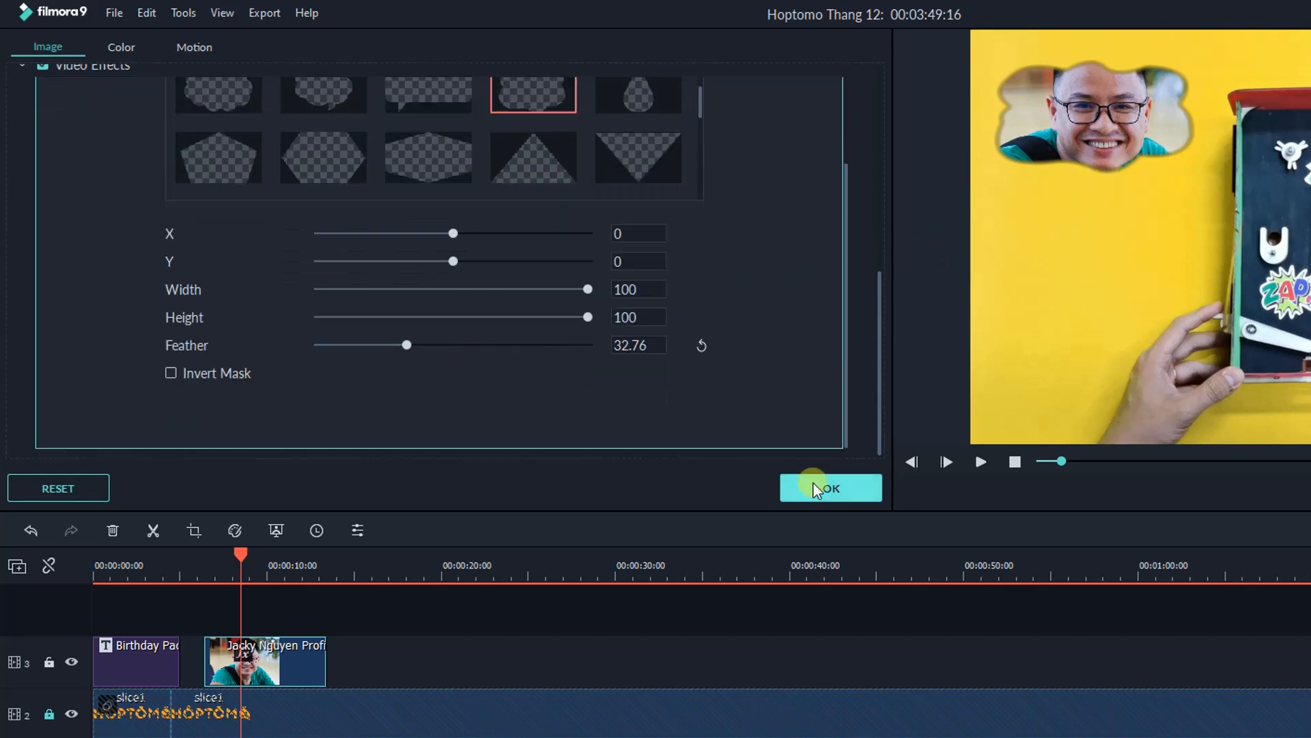
pyautogui.click(813, 486)
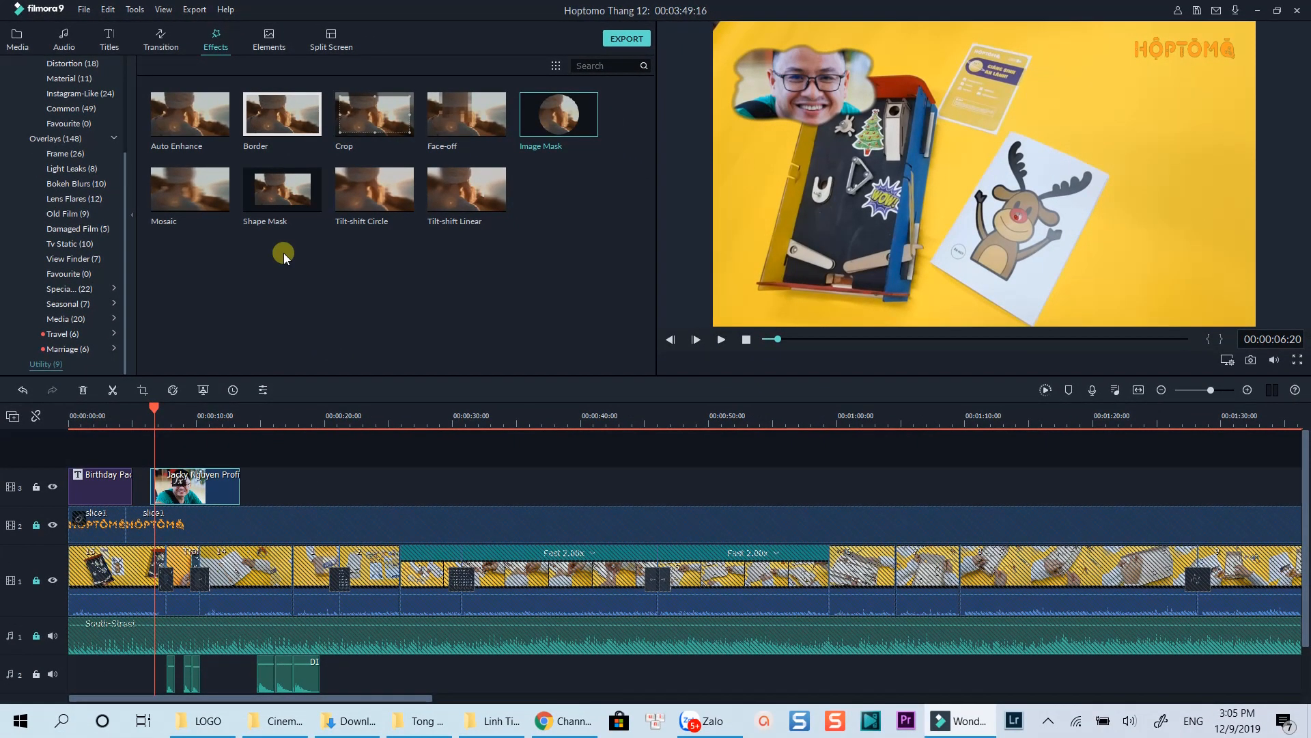
# Step: Place the Title 41 template on a new track 4 above the profile photo
pyautogui.click(107, 35)
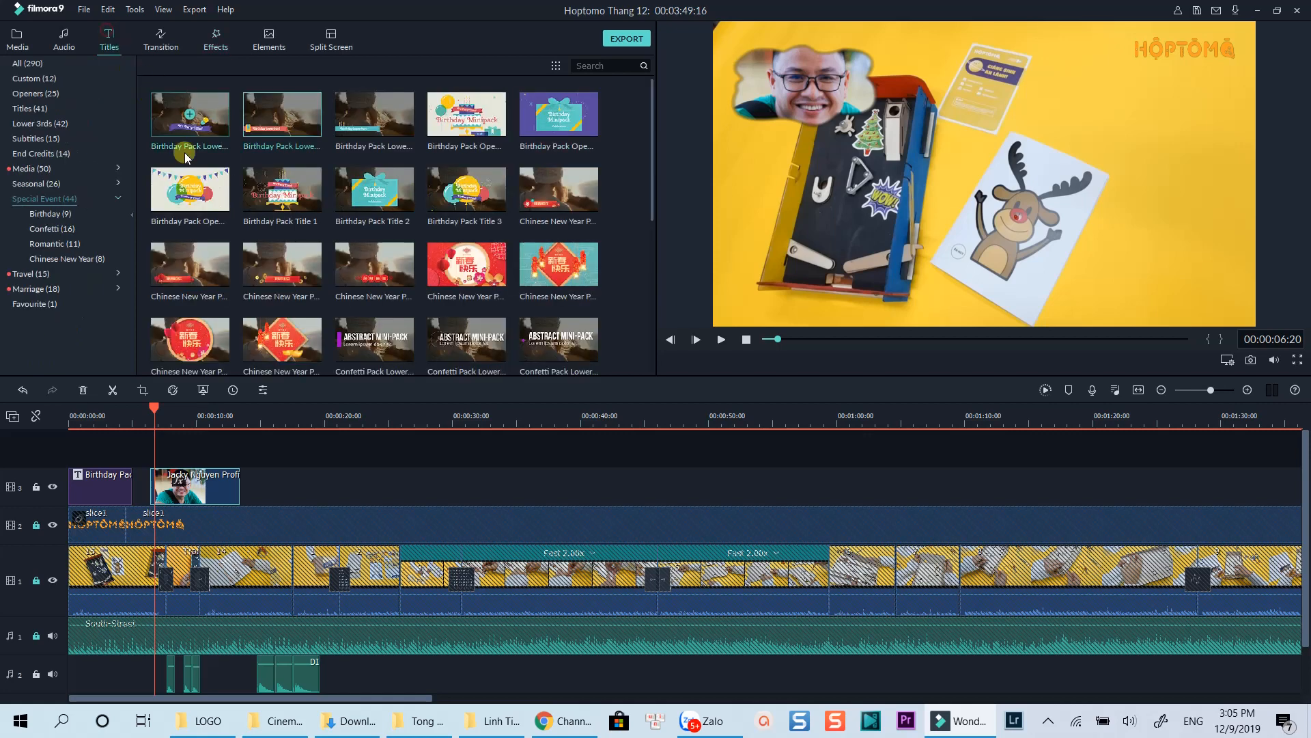
pyautogui.click(41, 108)
pyautogui.scroll(-5, 262, 215)
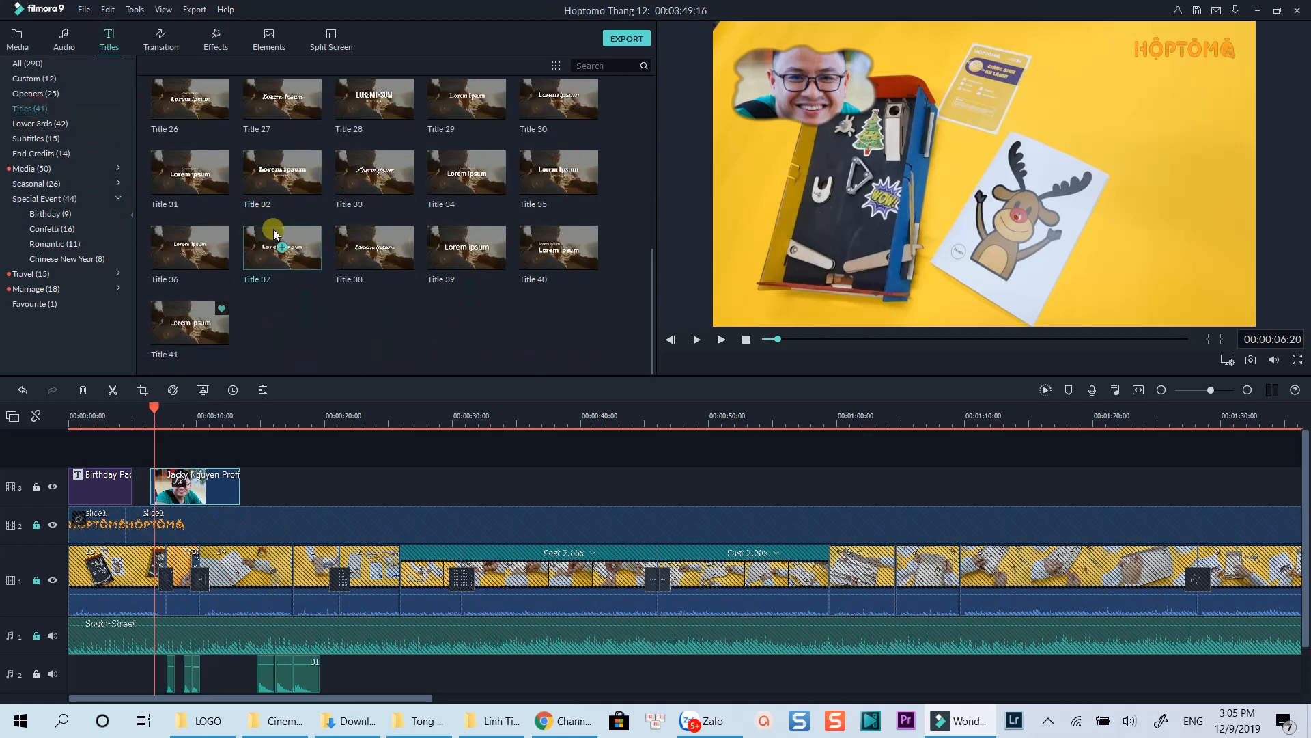
pyautogui.moveTo(220, 331); pyautogui.dragTo(157, 457)
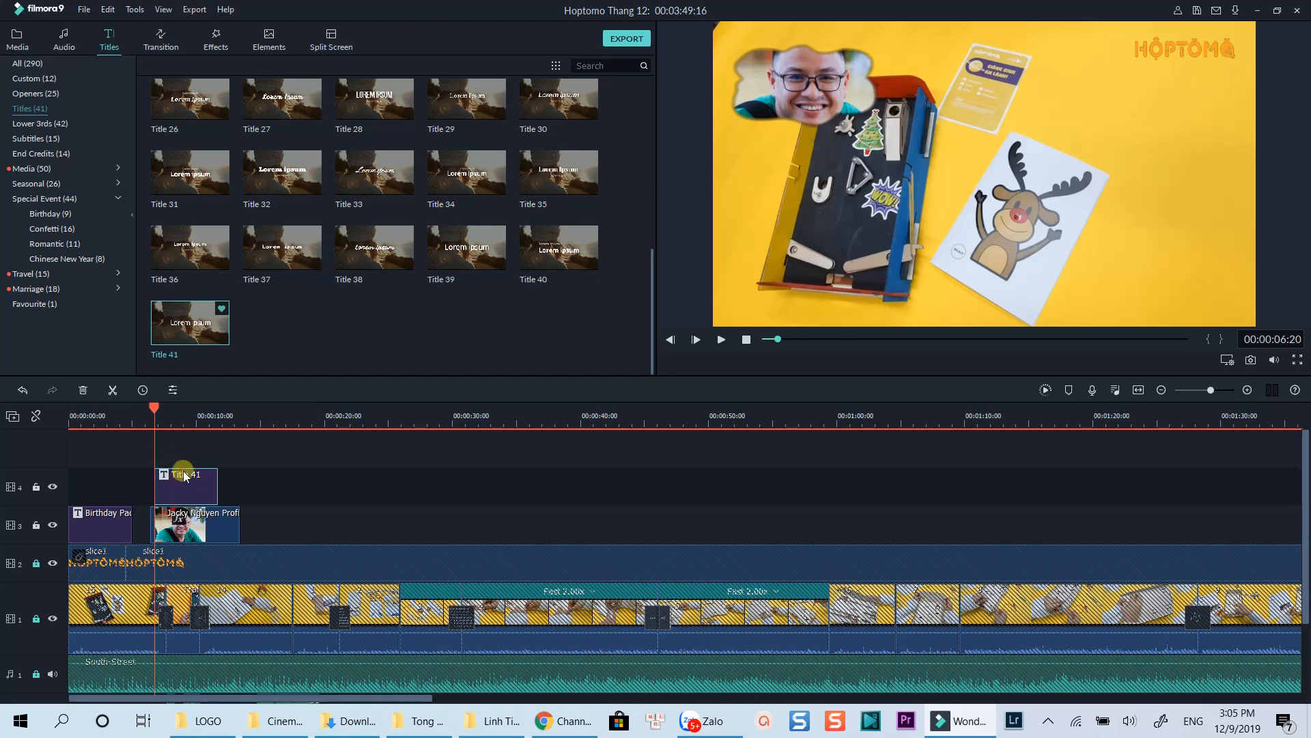
# Step: Replace the title's 'Lorem ipsum' placeholder with the person's name
pyautogui.doubleClick(185, 476)
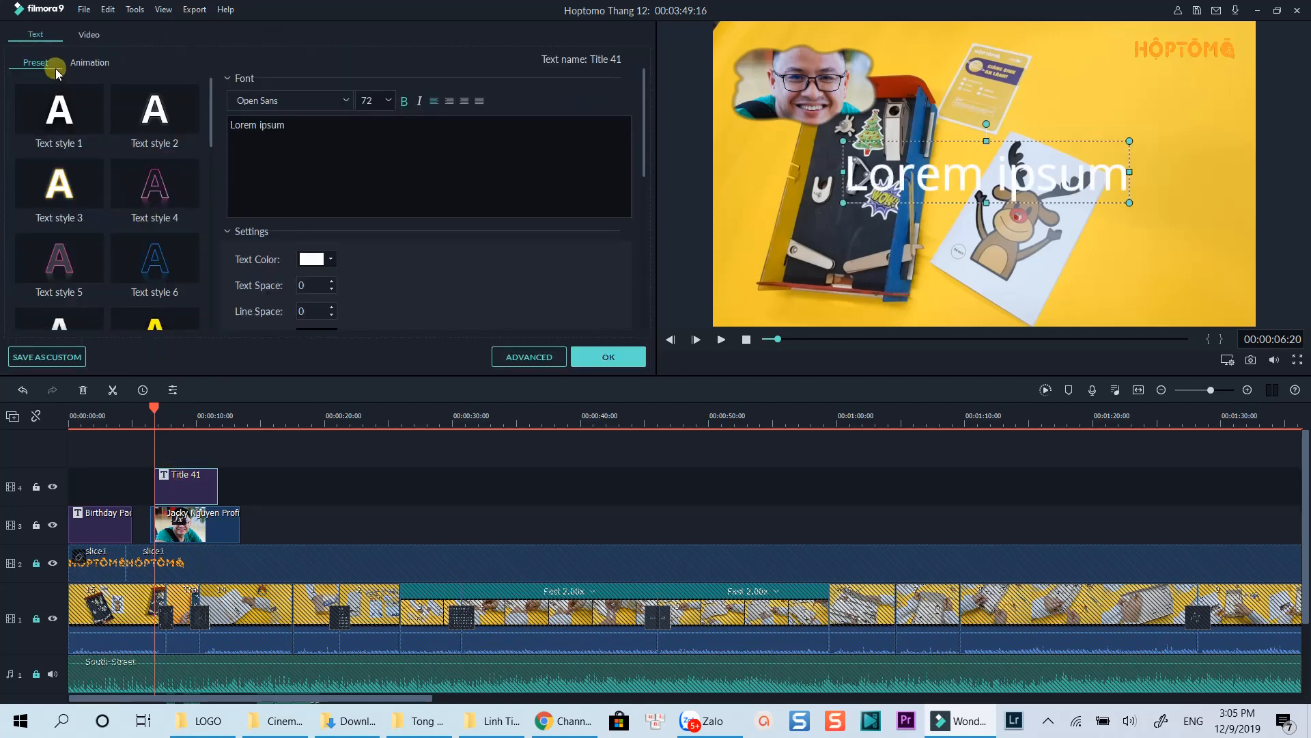
pyautogui.click(73, 62)
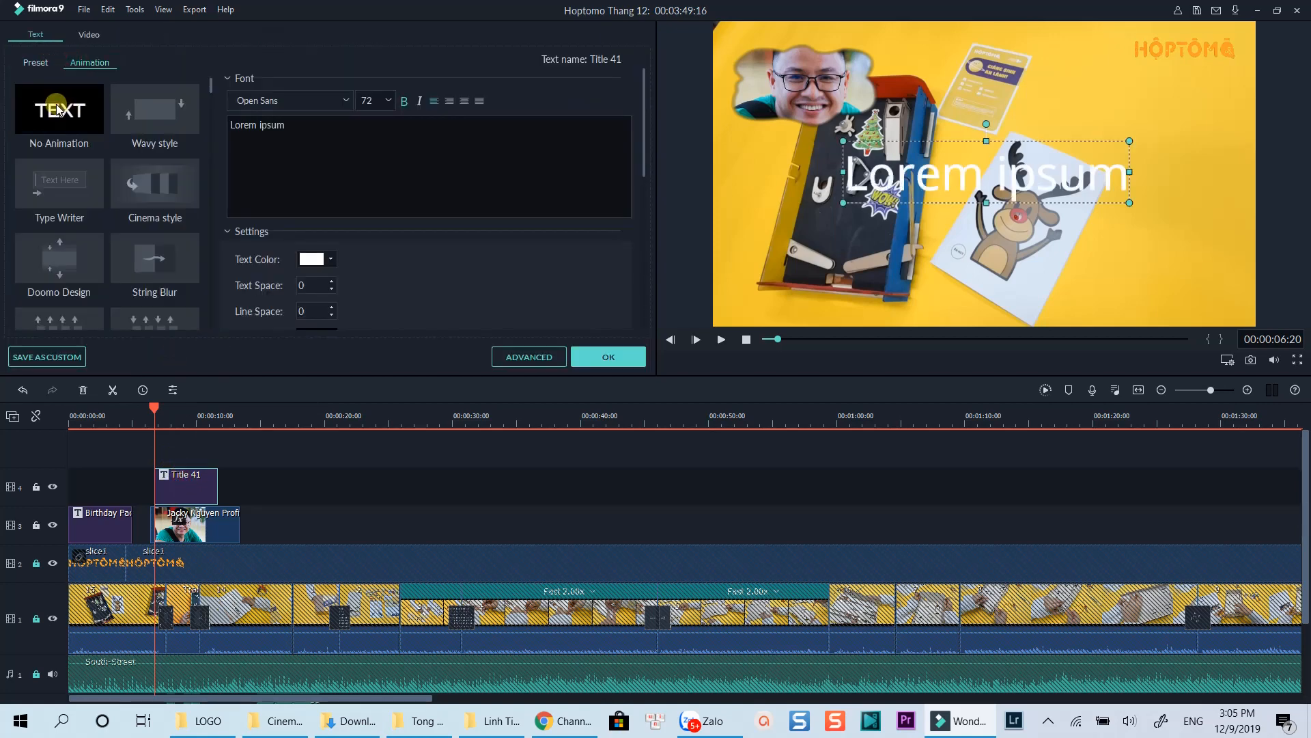
pyautogui.click(325, 152)
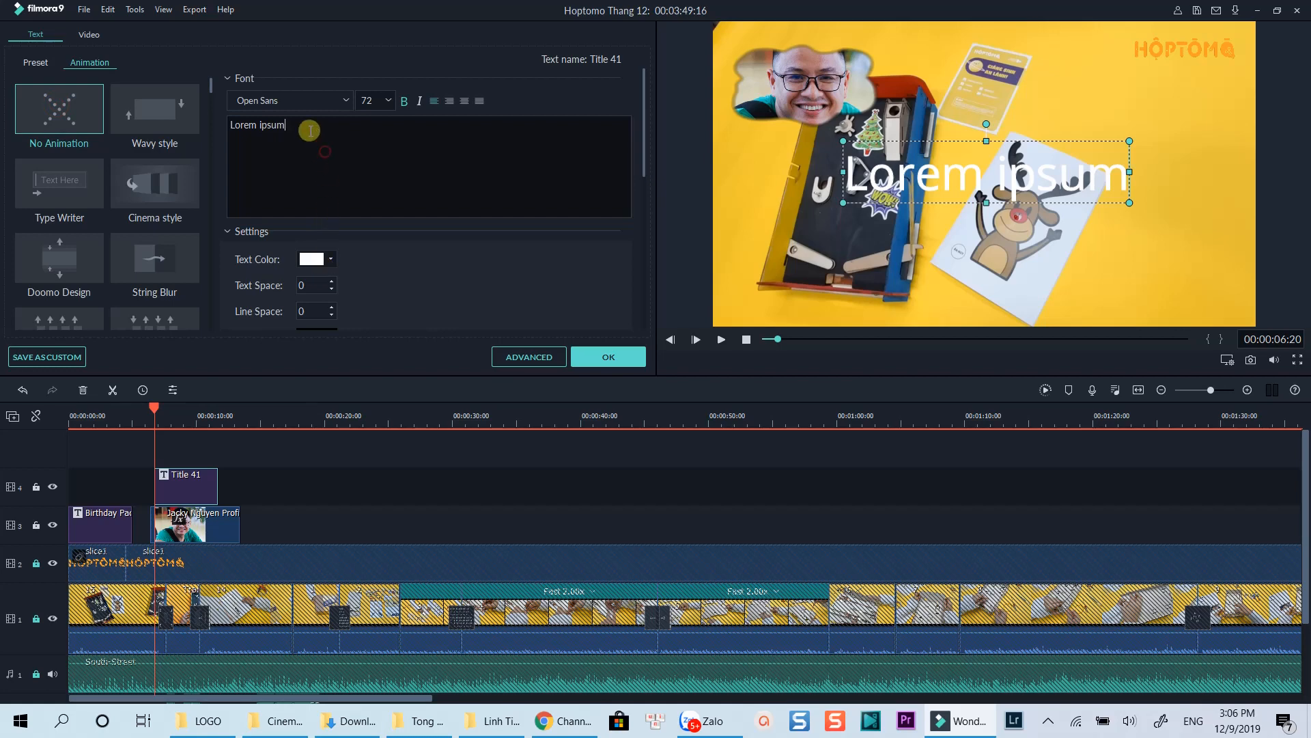
pyautogui.moveTo(308, 128); pyautogui.dragTo(226, 124)
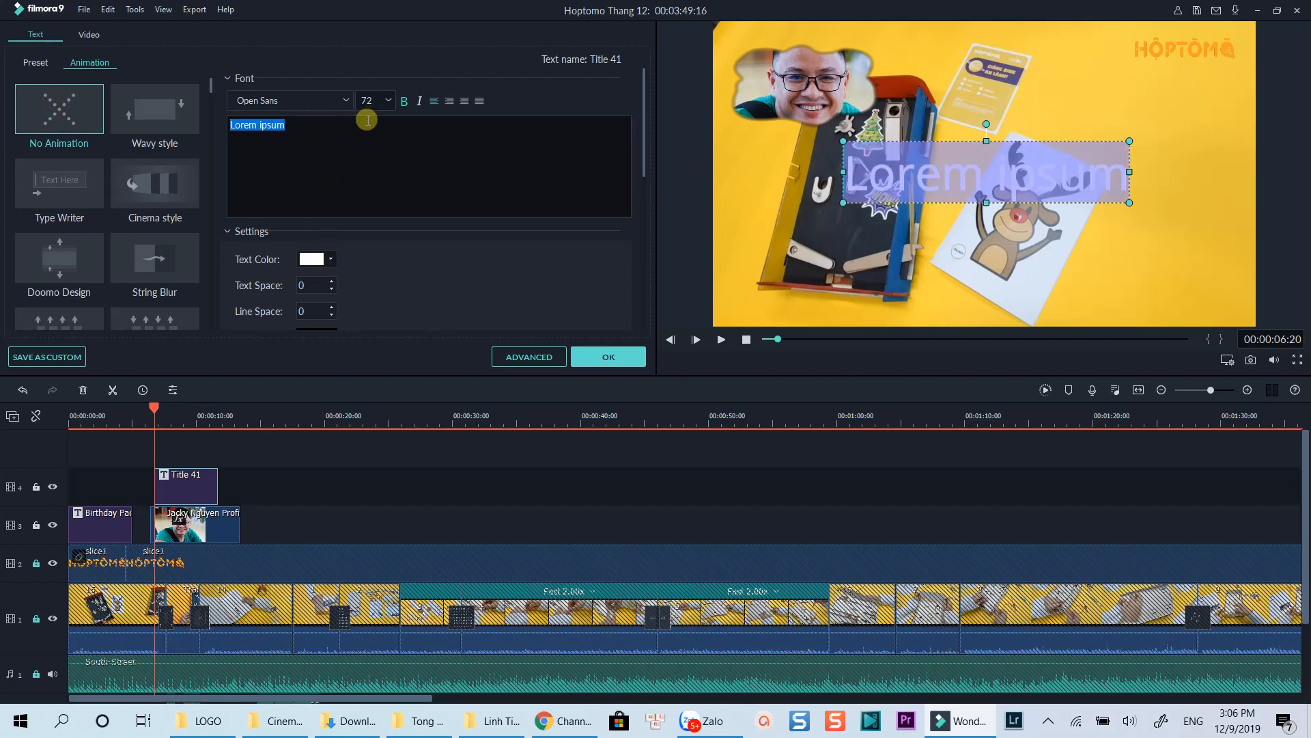
# Step: Set the title font to Bebas Neue
pyautogui.click(347, 101)
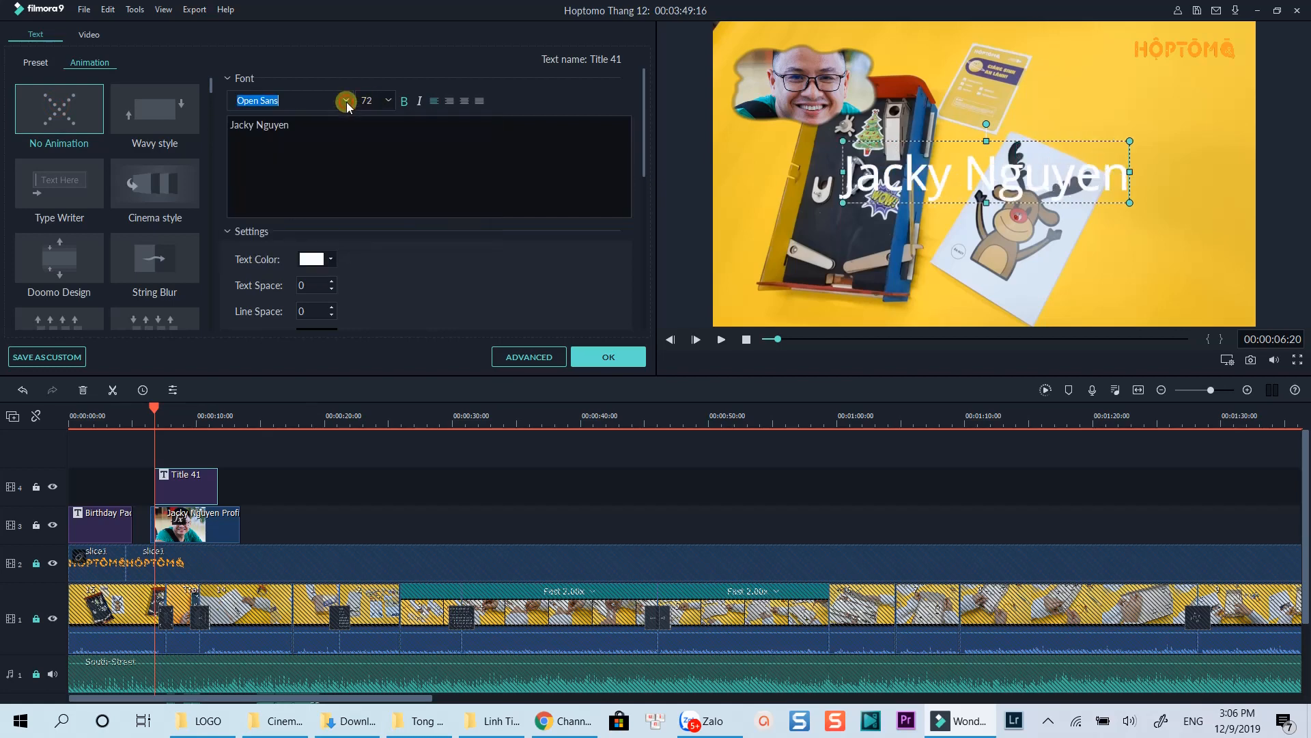
pyautogui.press('b')
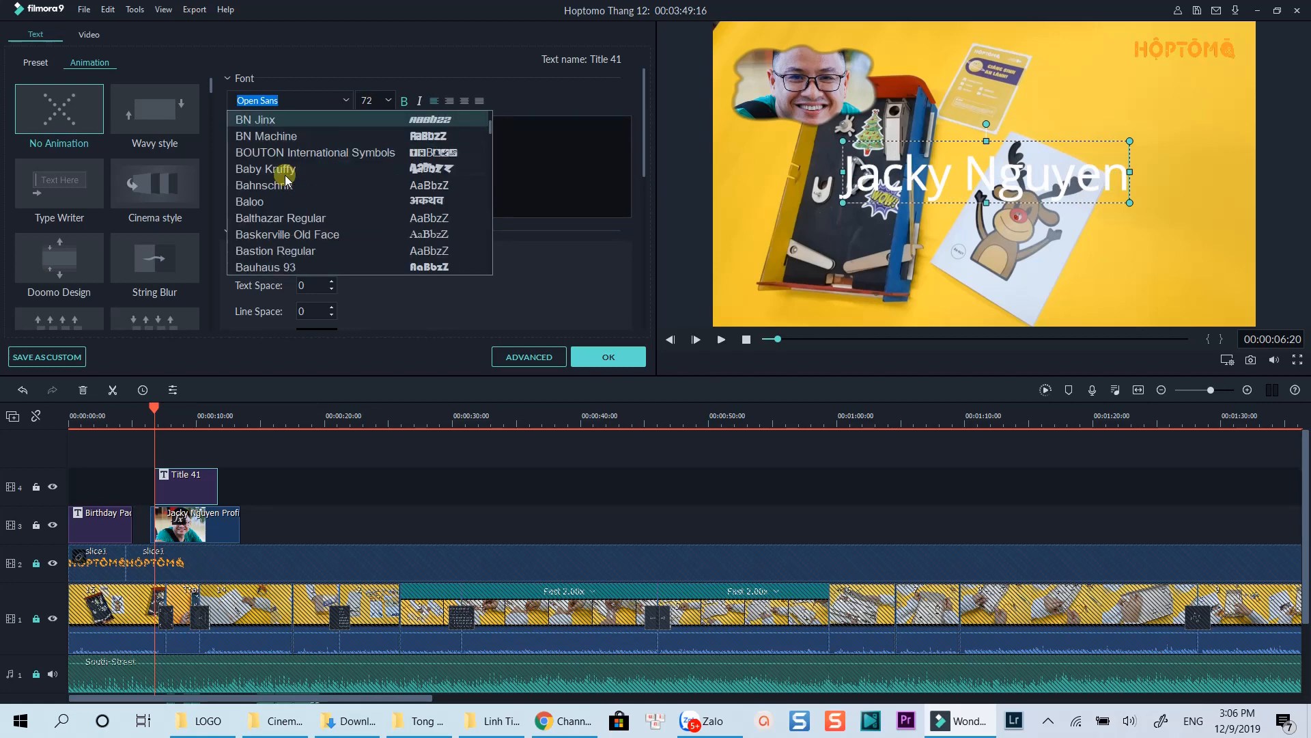
pyautogui.scroll(-1, 280, 174)
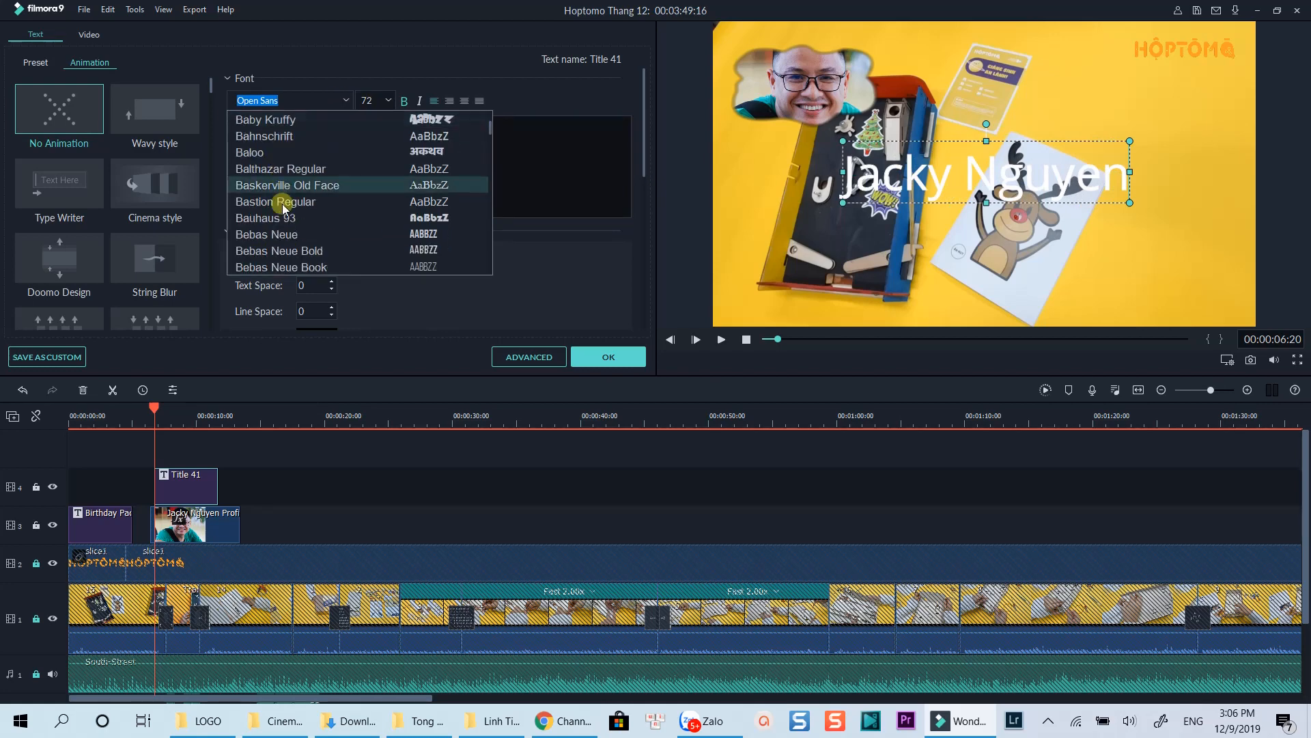
pyautogui.click(281, 232)
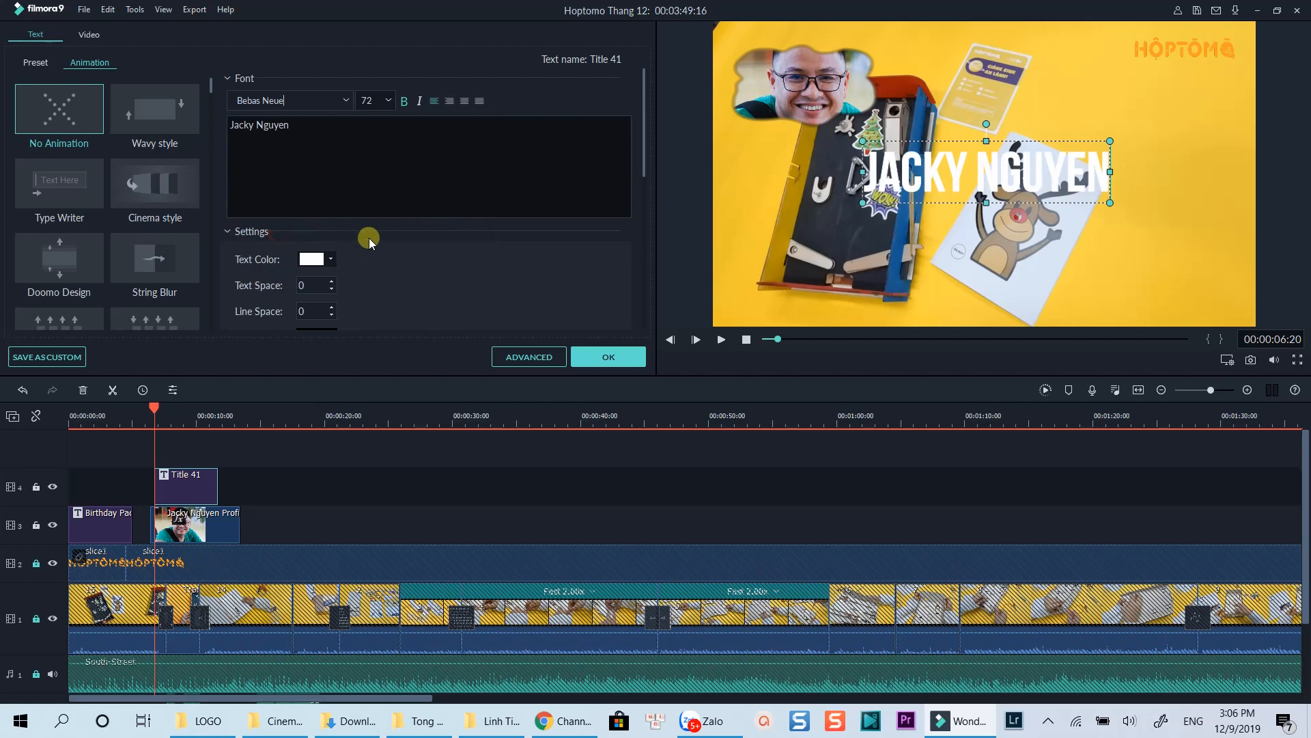
# Step: Apply preset Text style 17 to the title
pyautogui.click(35, 62)
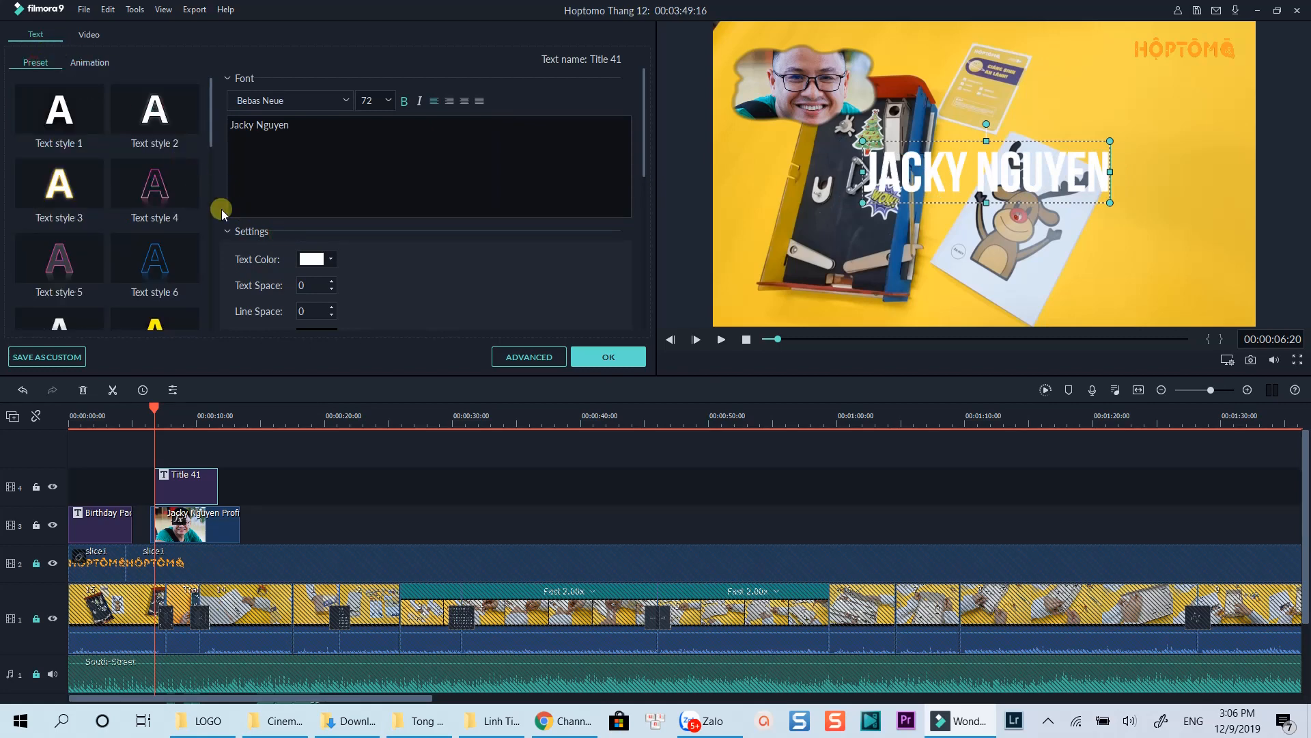
pyautogui.scroll(-3, 183, 228)
pyautogui.click(183, 228)
pyautogui.click(69, 263)
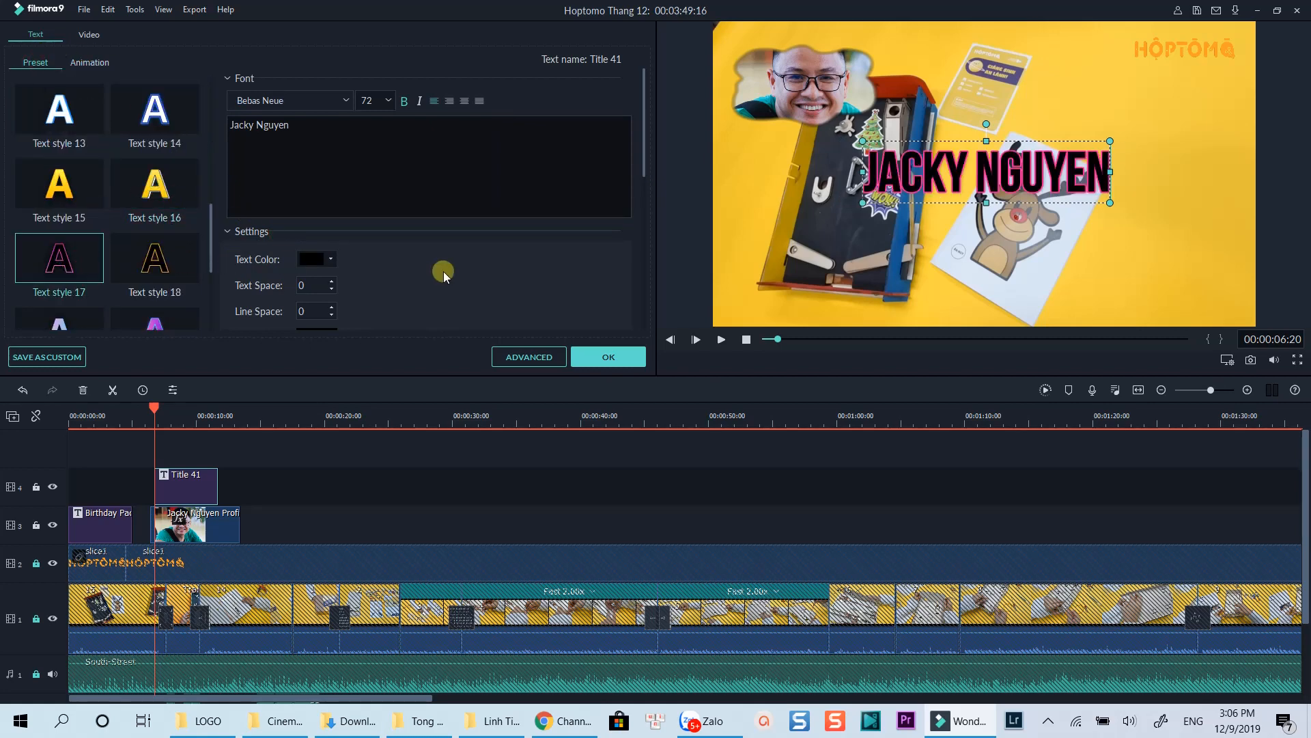
# Step: In Advanced Text Edit, enlarge and tilt the title's text box
pyautogui.click(543, 354)
pyautogui.moveTo(644, 334); pyautogui.dragTo(581, 350)
pyautogui.moveTo(867, 280); pyautogui.dragTo(913, 267)
pyautogui.scroll(9, 955, 153)
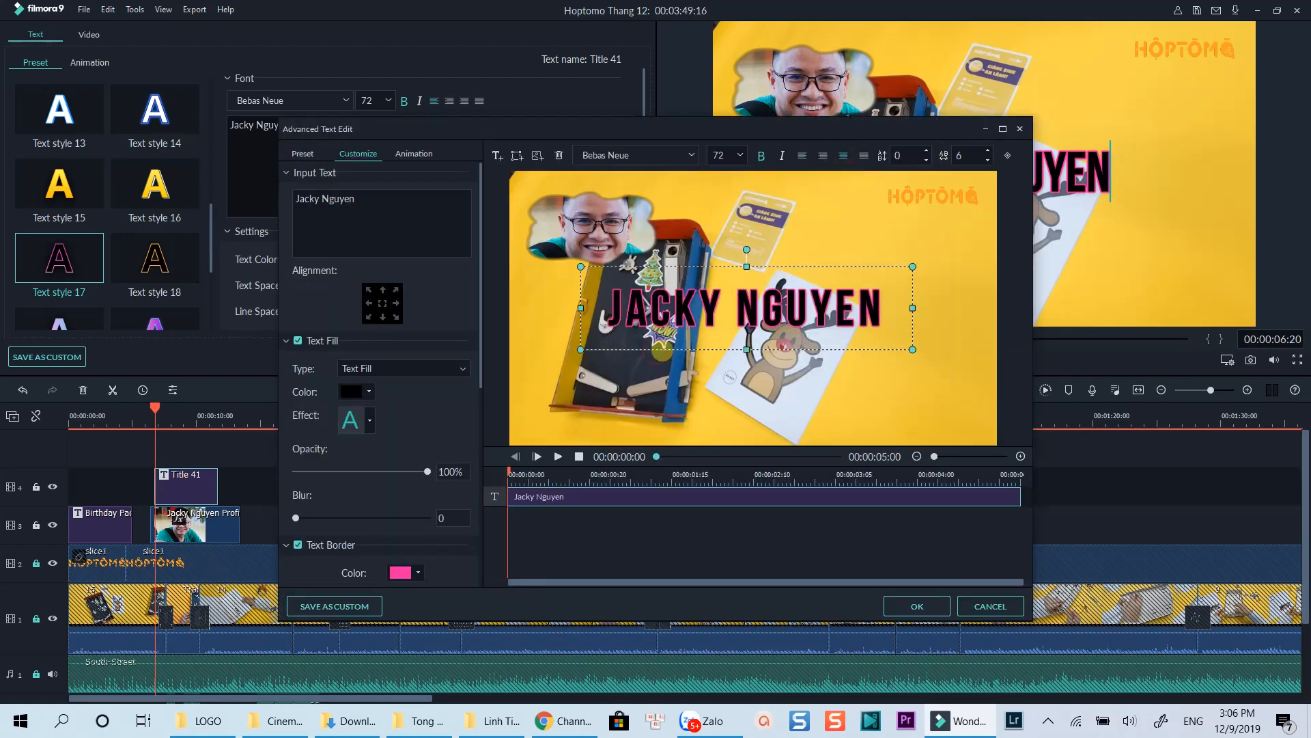
pyautogui.moveTo(751, 260); pyautogui.dragTo(736, 250)
pyautogui.moveTo(483, 328); pyautogui.dragTo(476, 514)
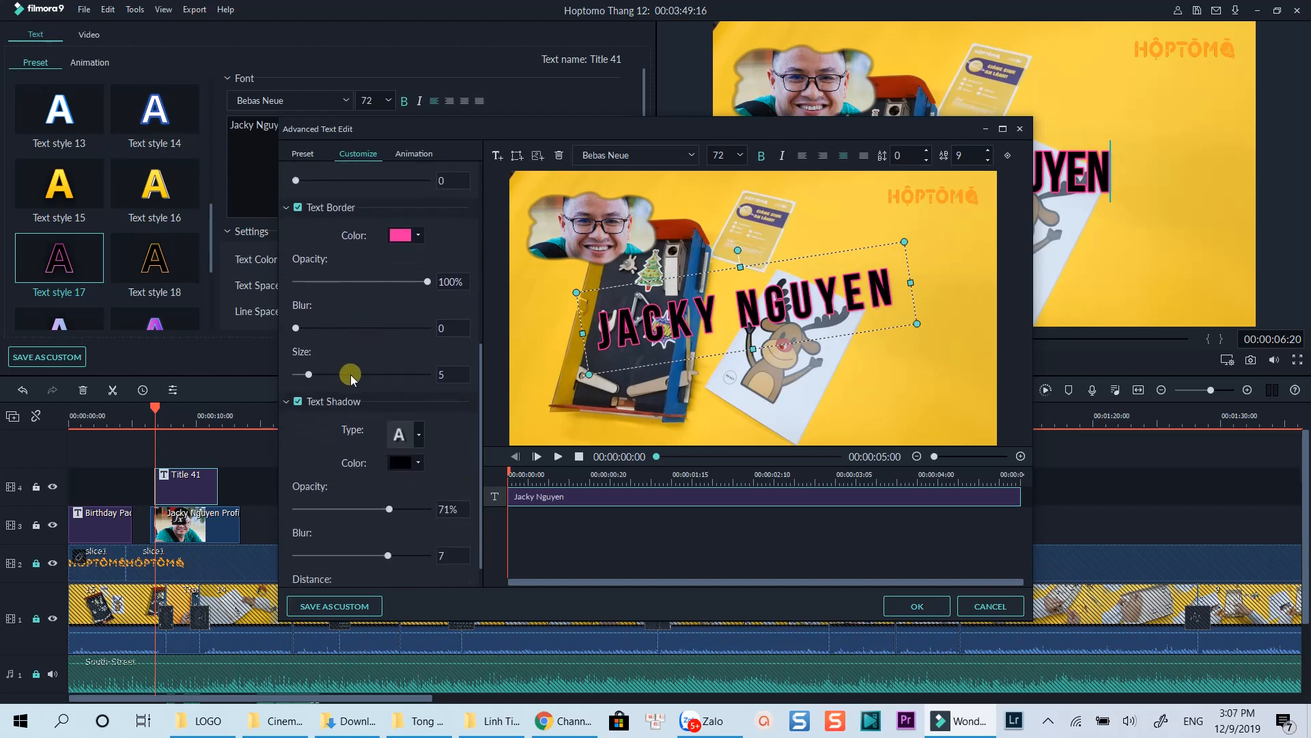
# Step: Give the title white letters with a dark blue border of size 28
pyautogui.moveTo(309, 374); pyautogui.dragTo(353, 374)
pyautogui.scroll(5, 481, 390)
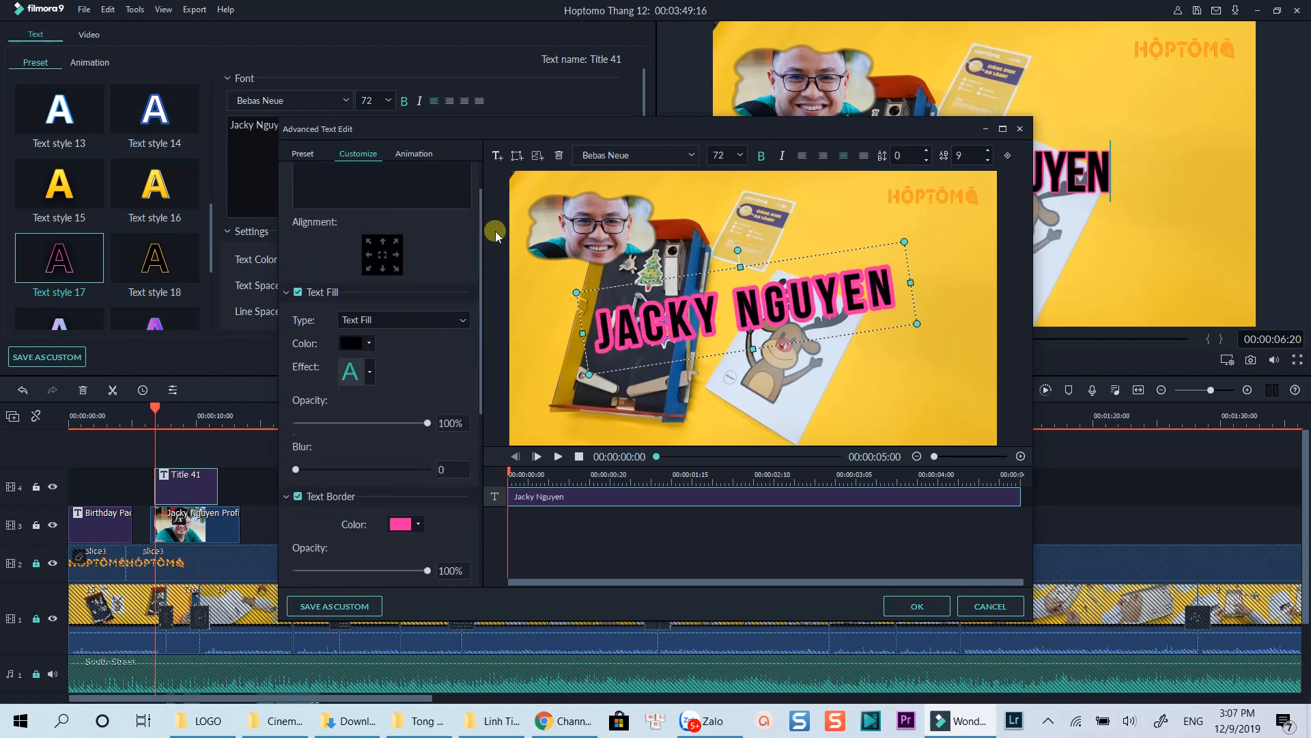
pyautogui.click(369, 366)
pyautogui.scroll(-3, 449, 394)
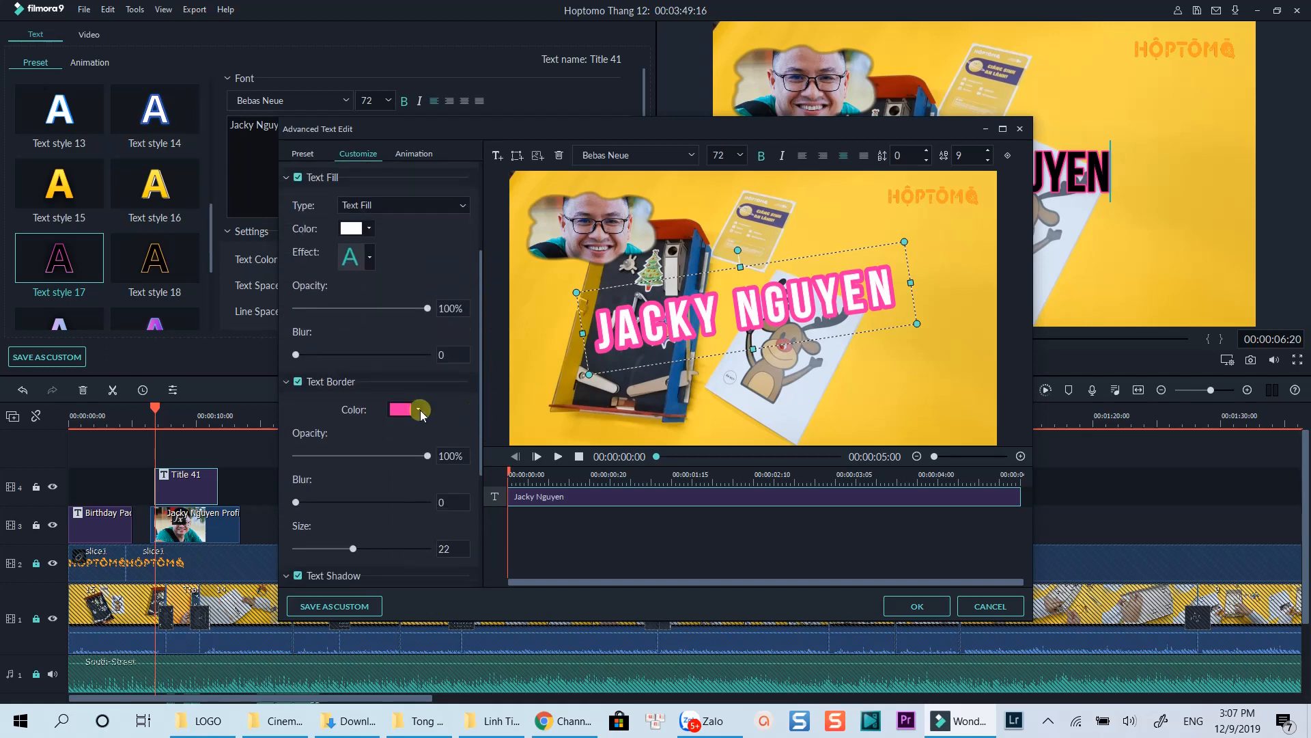
pyautogui.click(418, 409)
pyautogui.click(392, 450)
pyautogui.moveTo(353, 548); pyautogui.dragTo(369, 548)
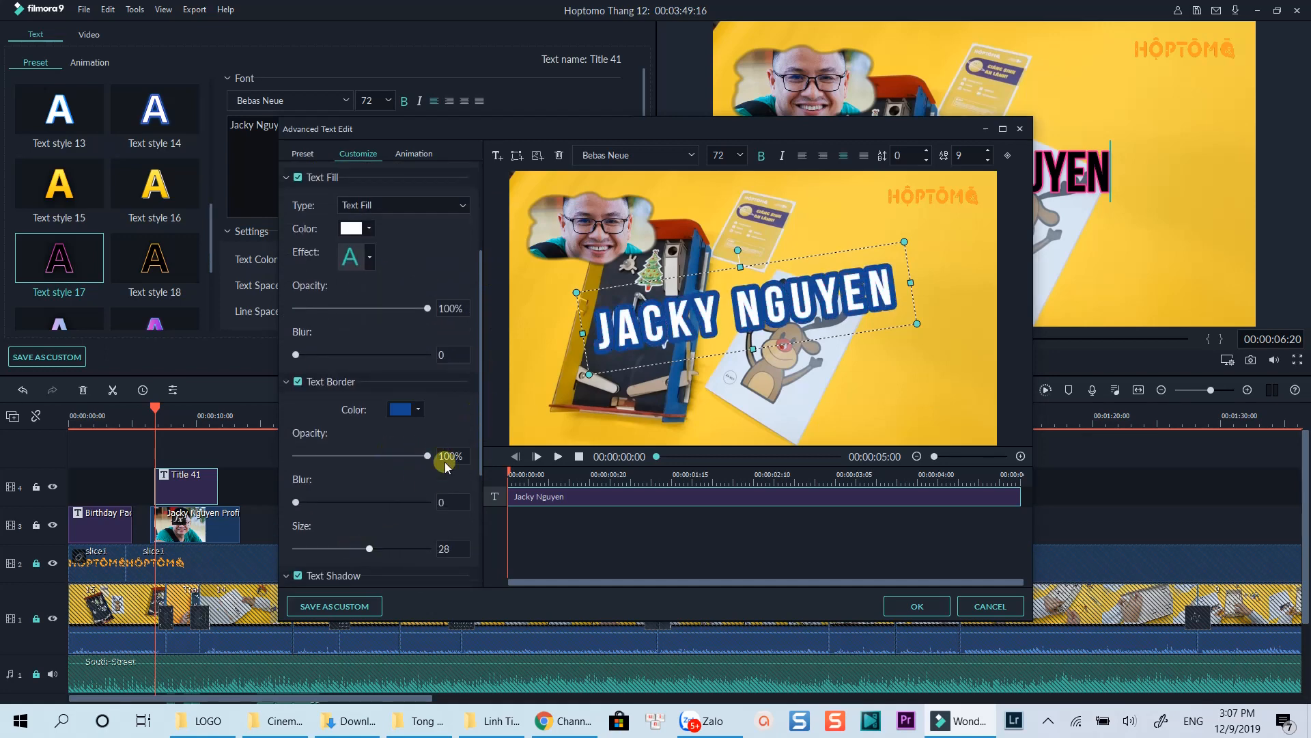
# Step: Push the title's shadow further out, change its colour, and apply the edits
pyautogui.moveTo(480, 393); pyautogui.dragTo(472, 503)
pyautogui.moveTo(304, 570); pyautogui.dragTo(321, 570)
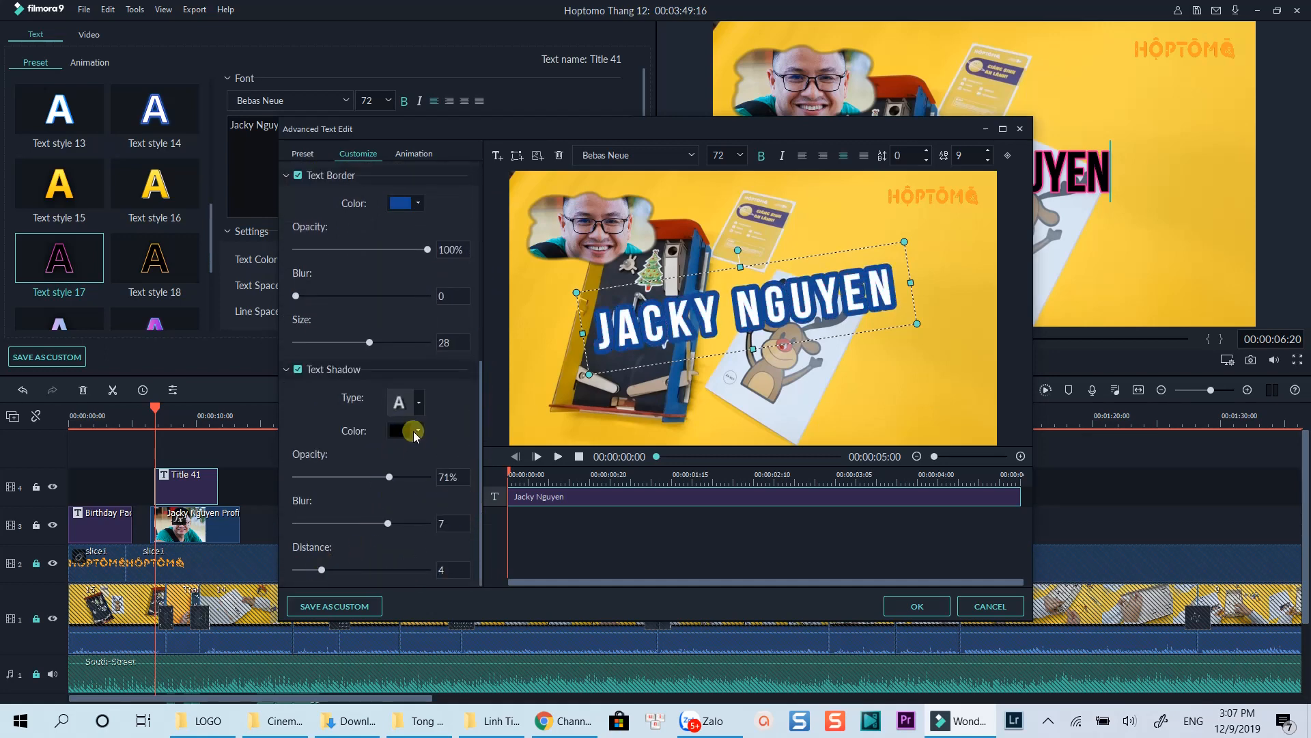
pyautogui.click(412, 431)
pyautogui.click(420, 468)
pyautogui.click(559, 398)
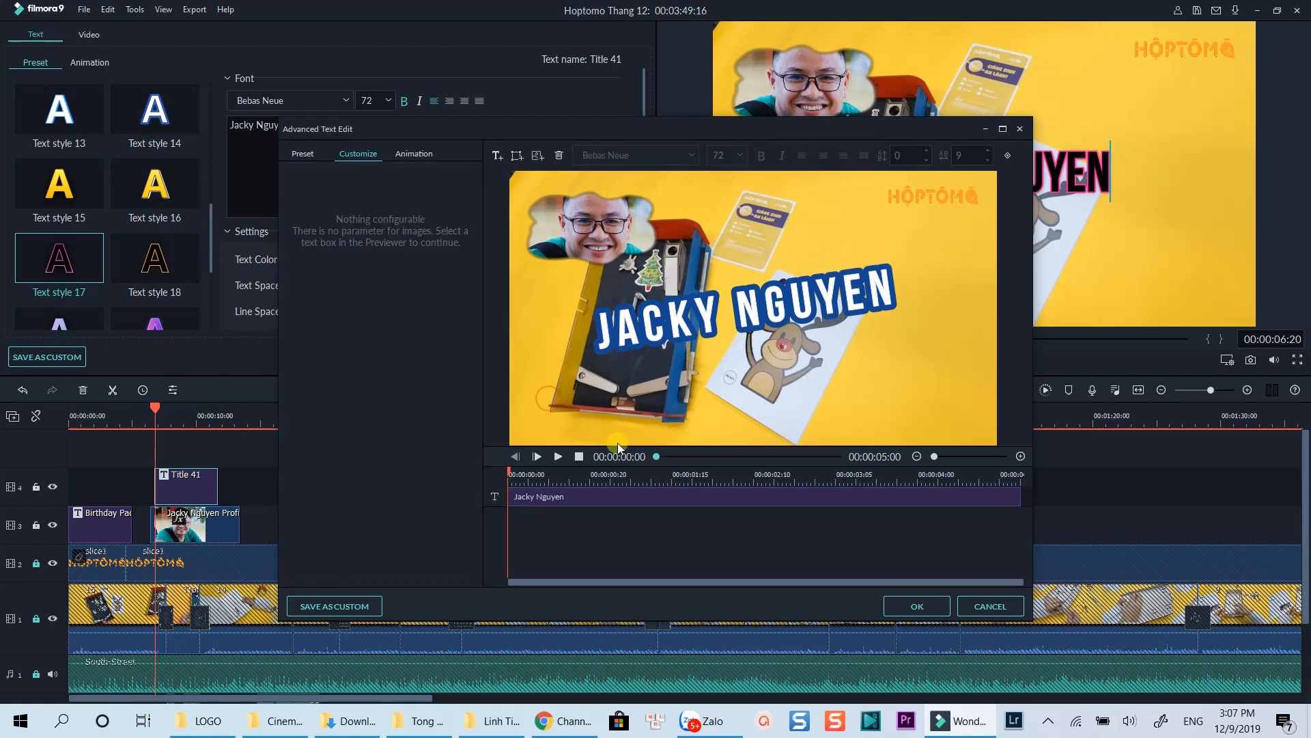
pyautogui.click(916, 606)
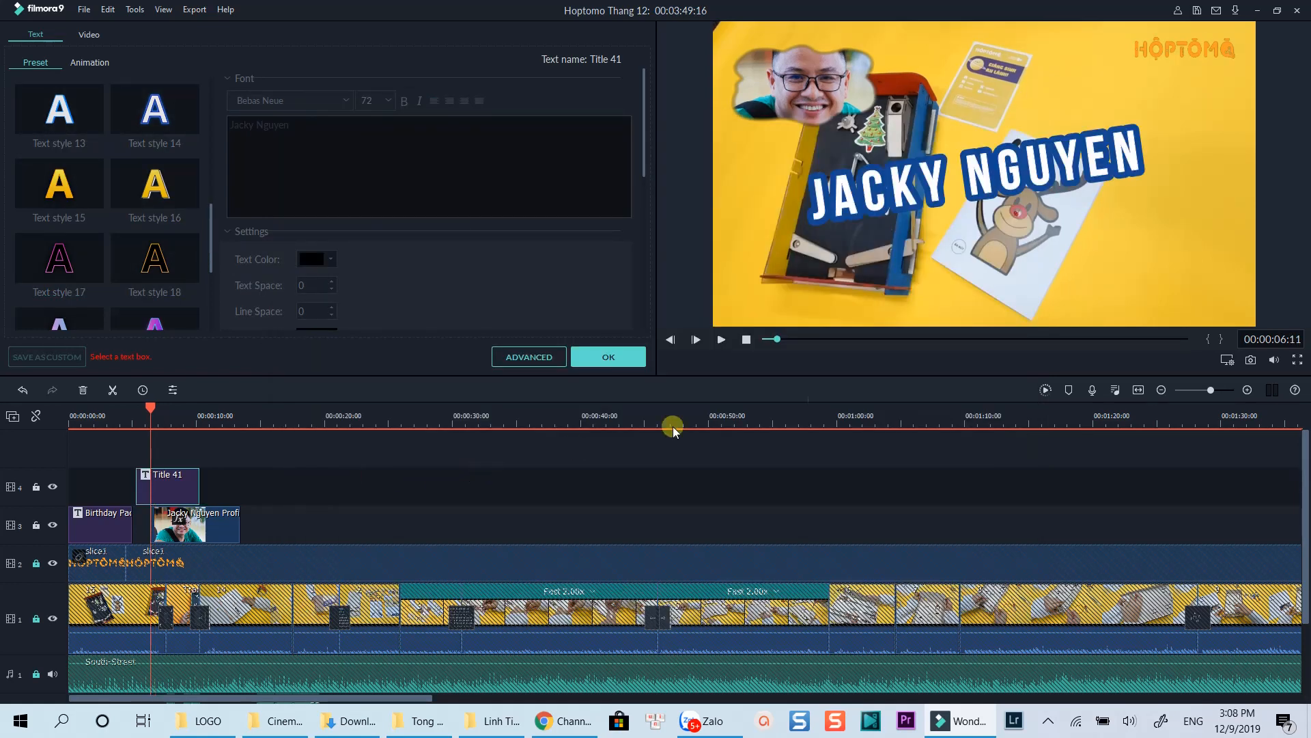
# Step: Capture the frame as snapshot96 and open it from Explorer in Photos
pyautogui.click(1251, 360)
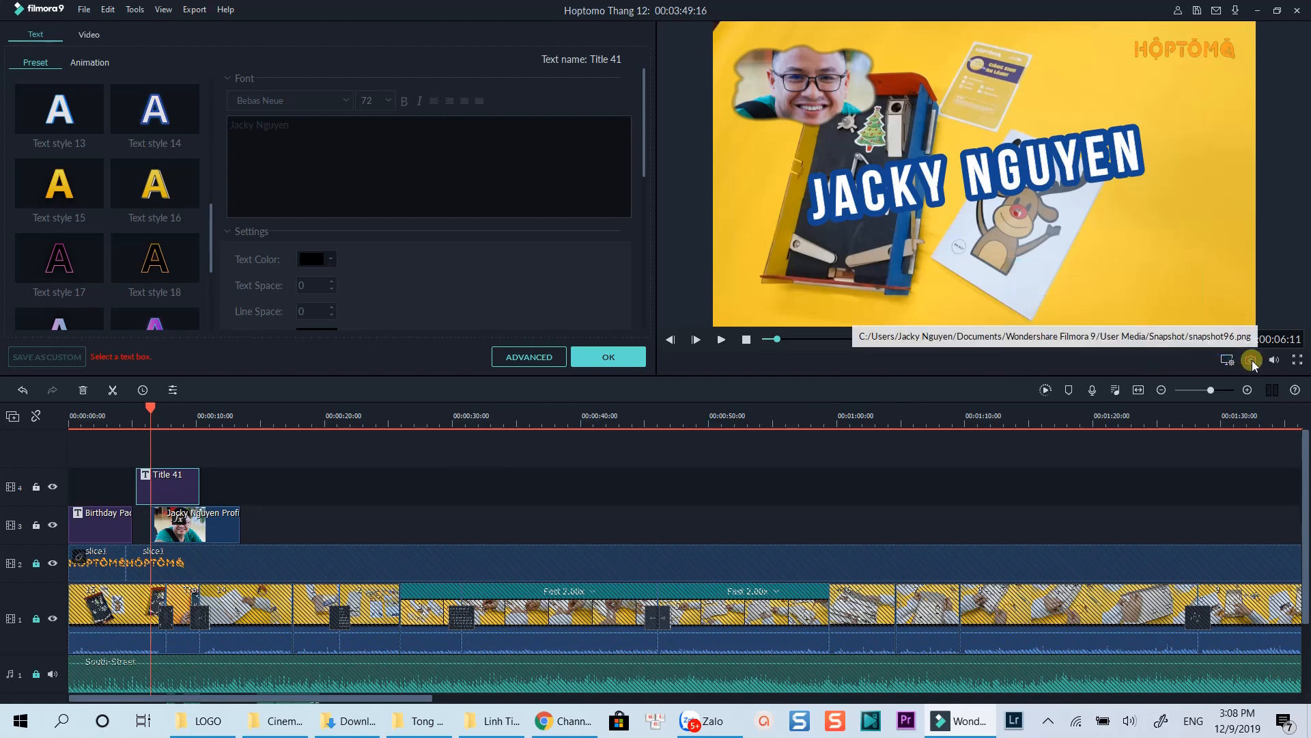
pyautogui.click(609, 356)
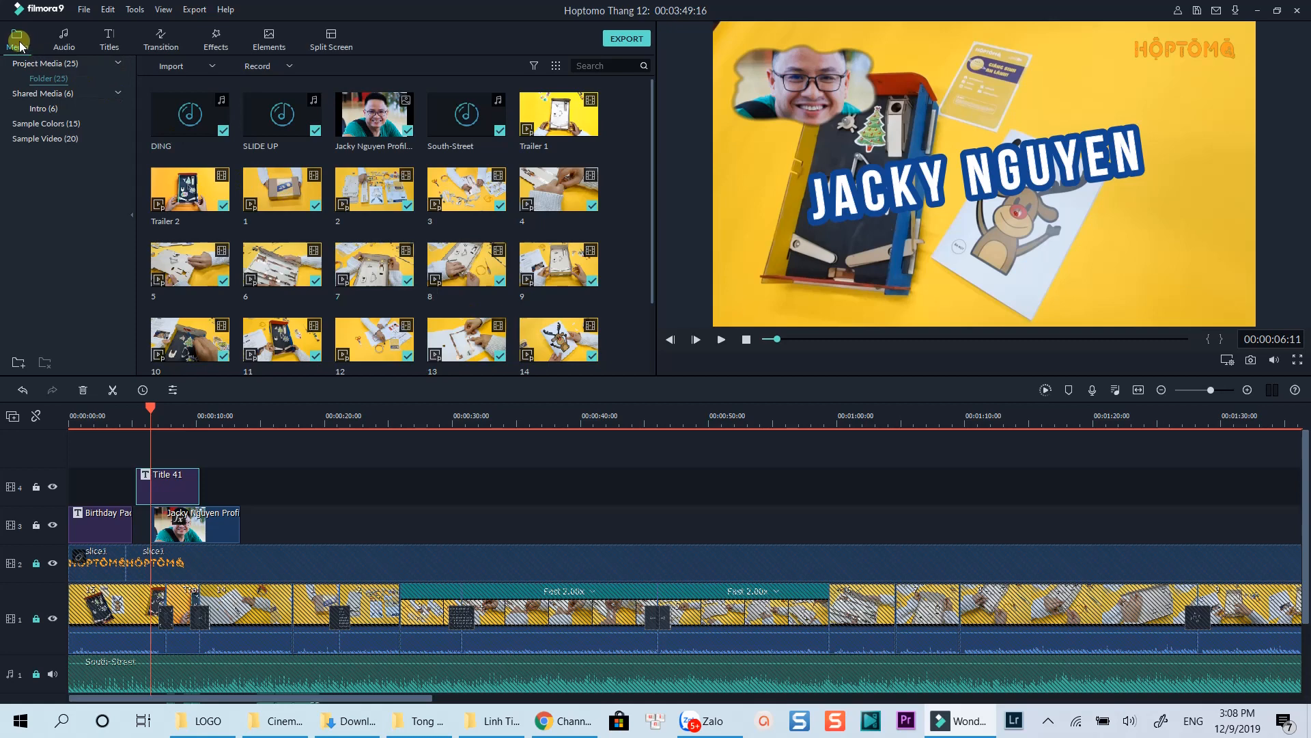
pyautogui.scroll(-3, 647, 202)
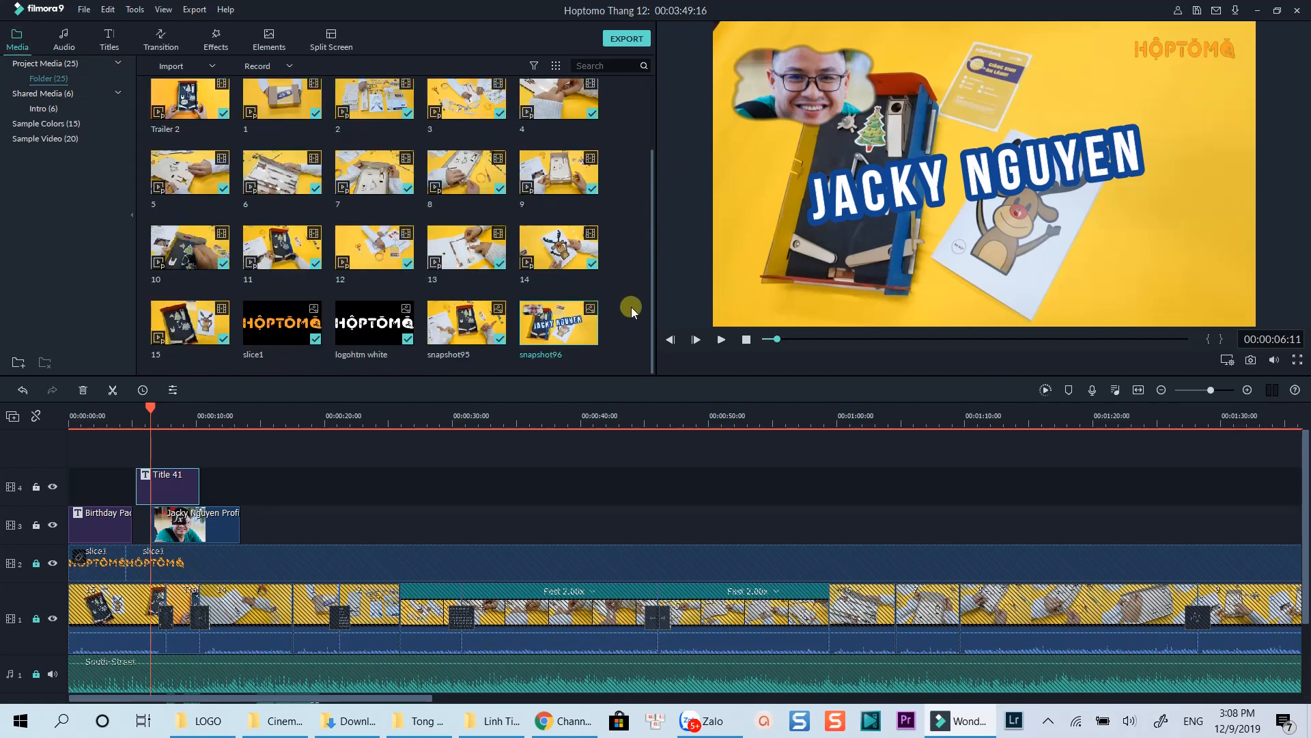
pyautogui.rightClick(576, 335)
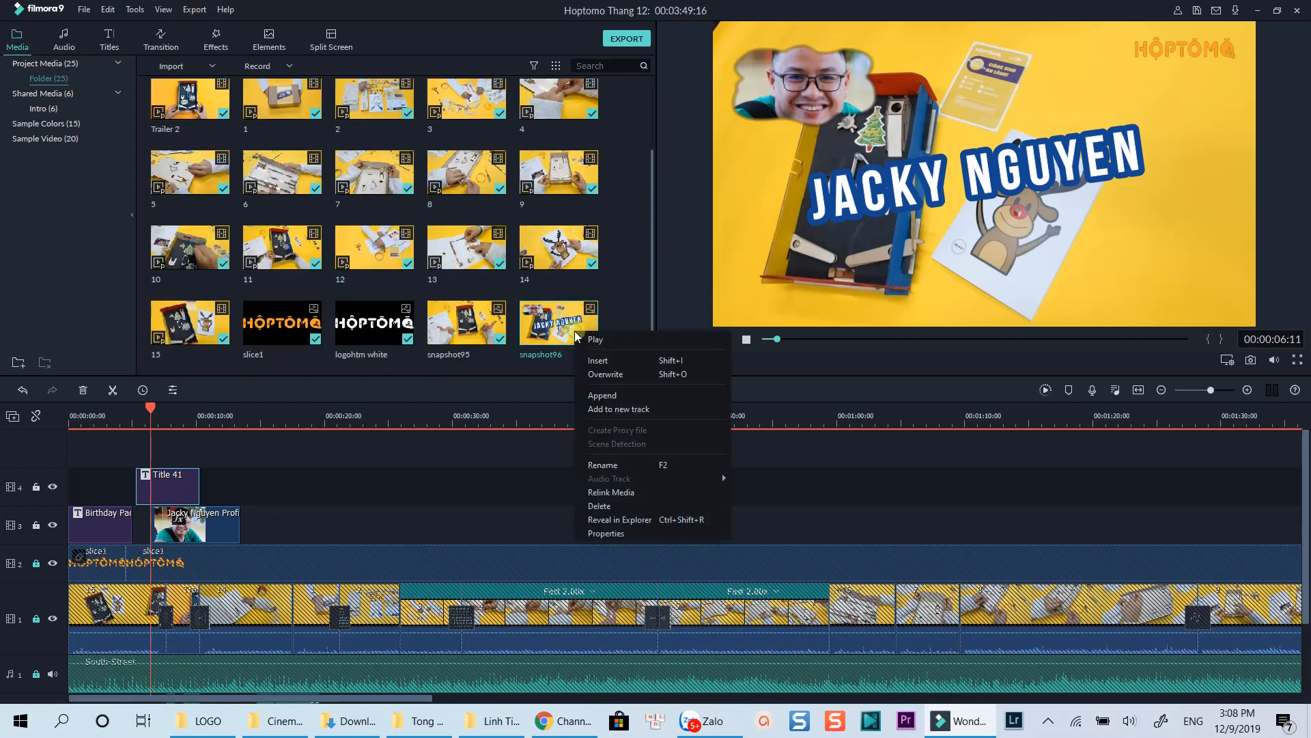
pyautogui.click(610, 521)
pyautogui.doubleClick(202, 651)
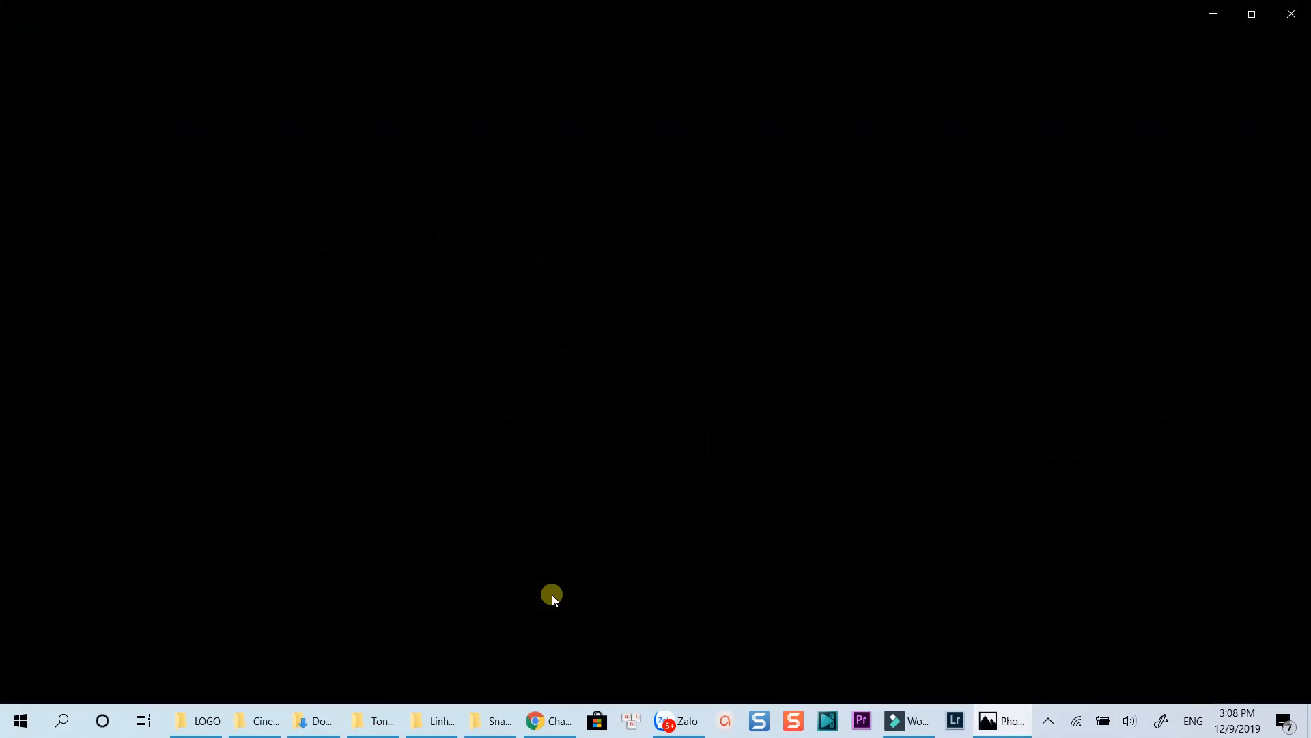